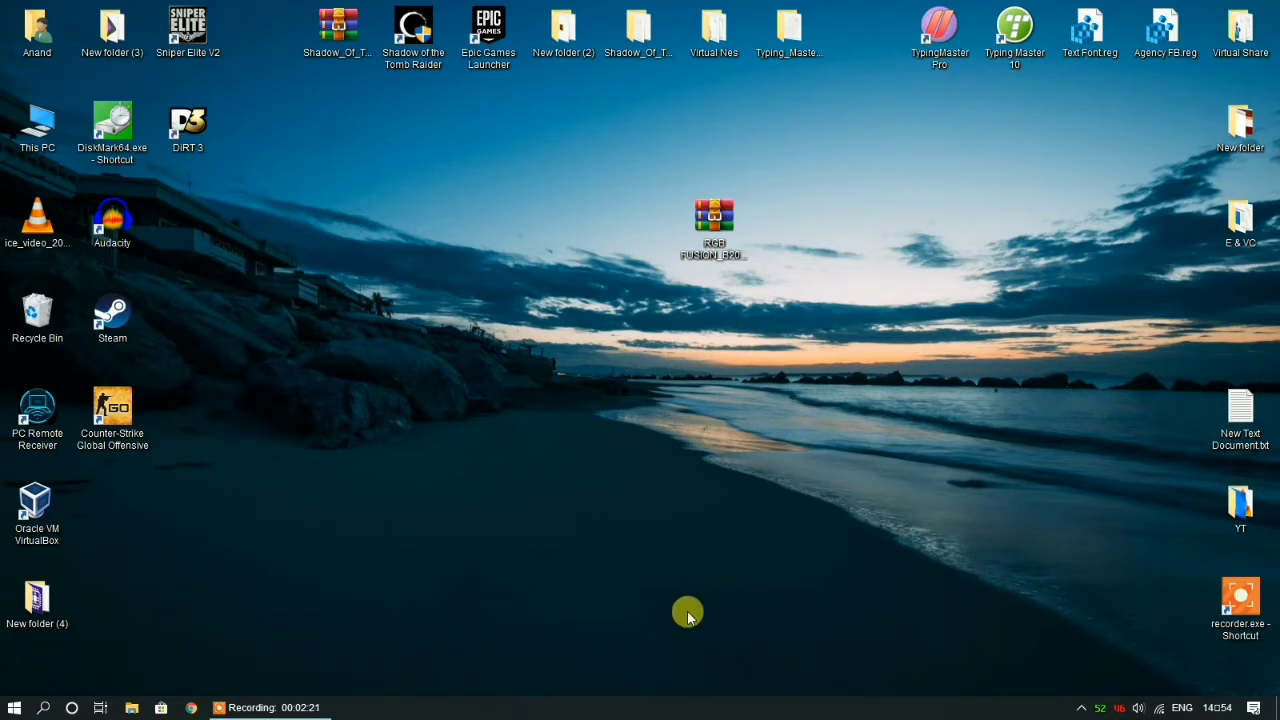
- Search Google in Chrome for "rgb fusion" and open the GIGABYTE RGB Fusion 2.0 page
left_click(187, 707)
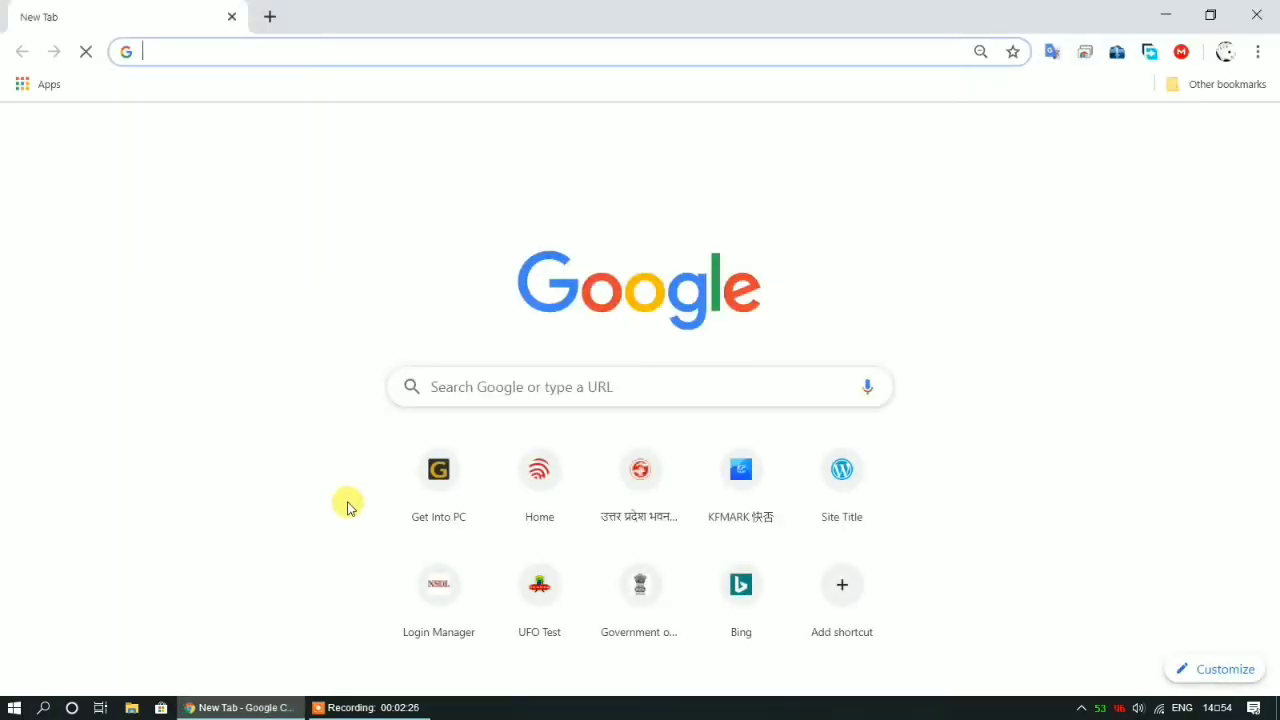
type("rg")
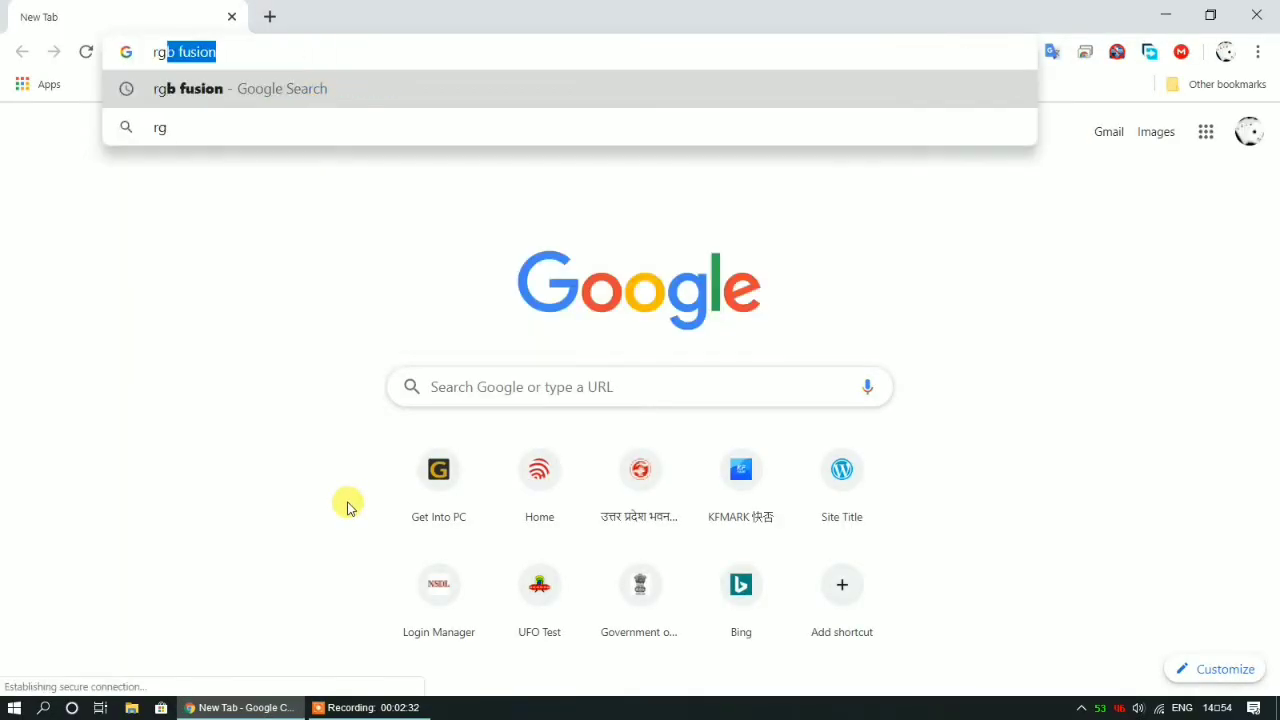
type("b fusion")
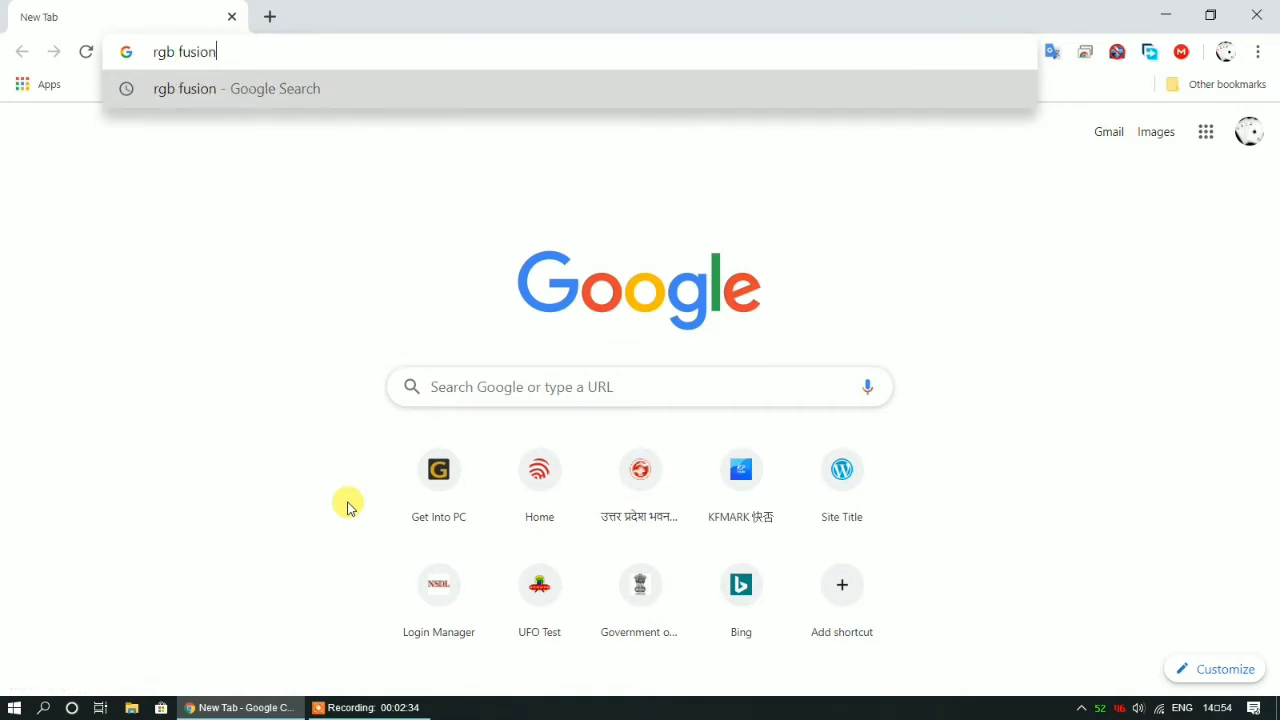
key("Return")
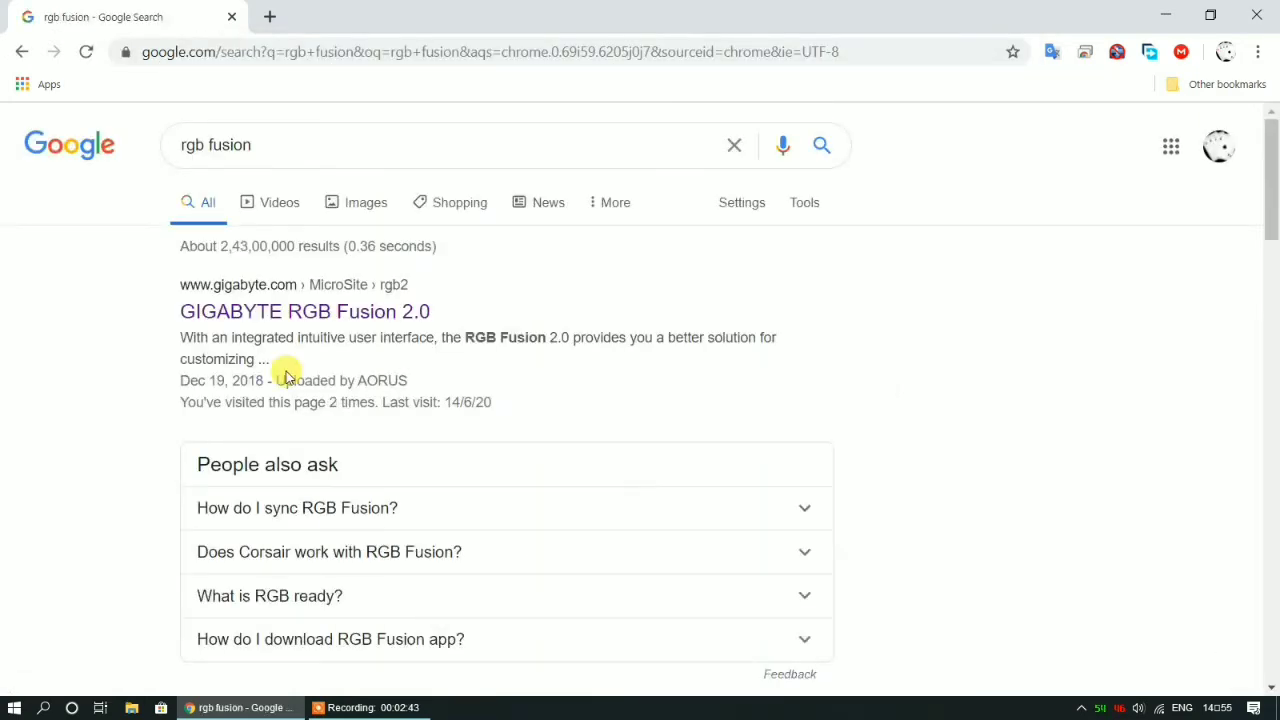
left_click(316, 312)
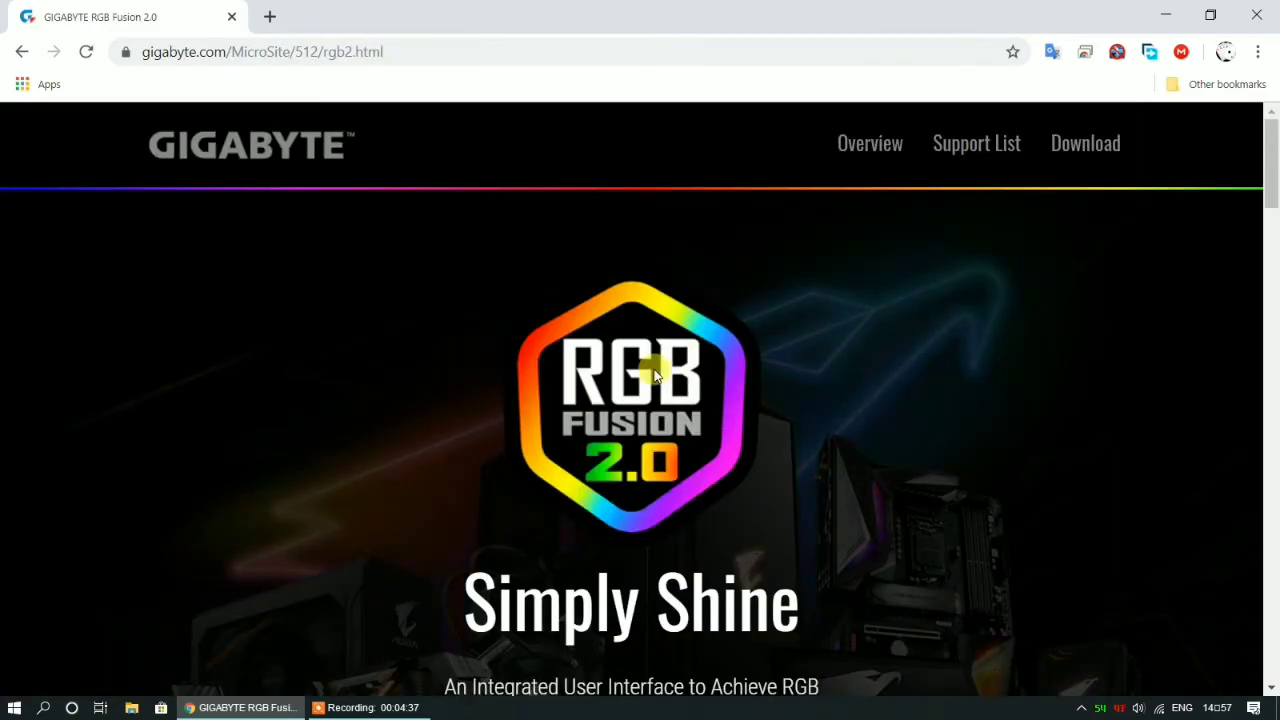
- Start downloading mb_utility_rgb_fusion_B20.0430.1.zip from the GIGABYTE page, cancel the download and close the browser
scroll(654, 369, "down", 4)
scroll(656, 375, "down", 8)
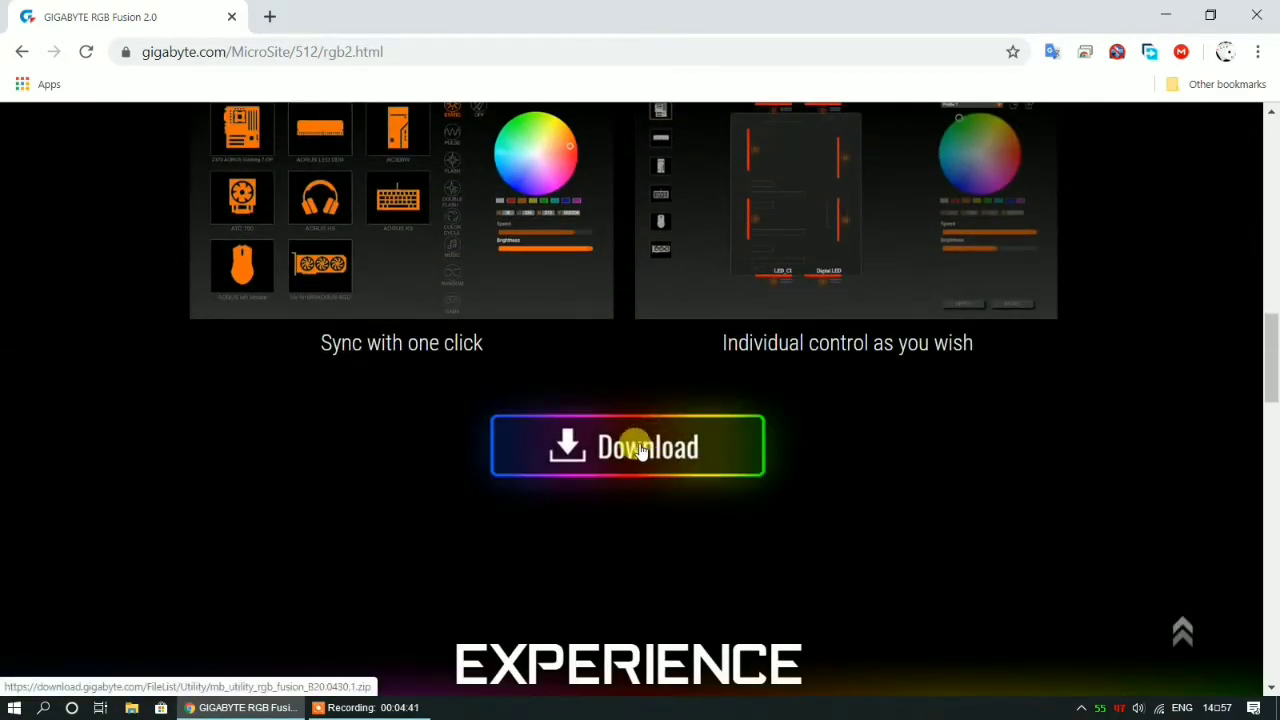
left_click(640, 452)
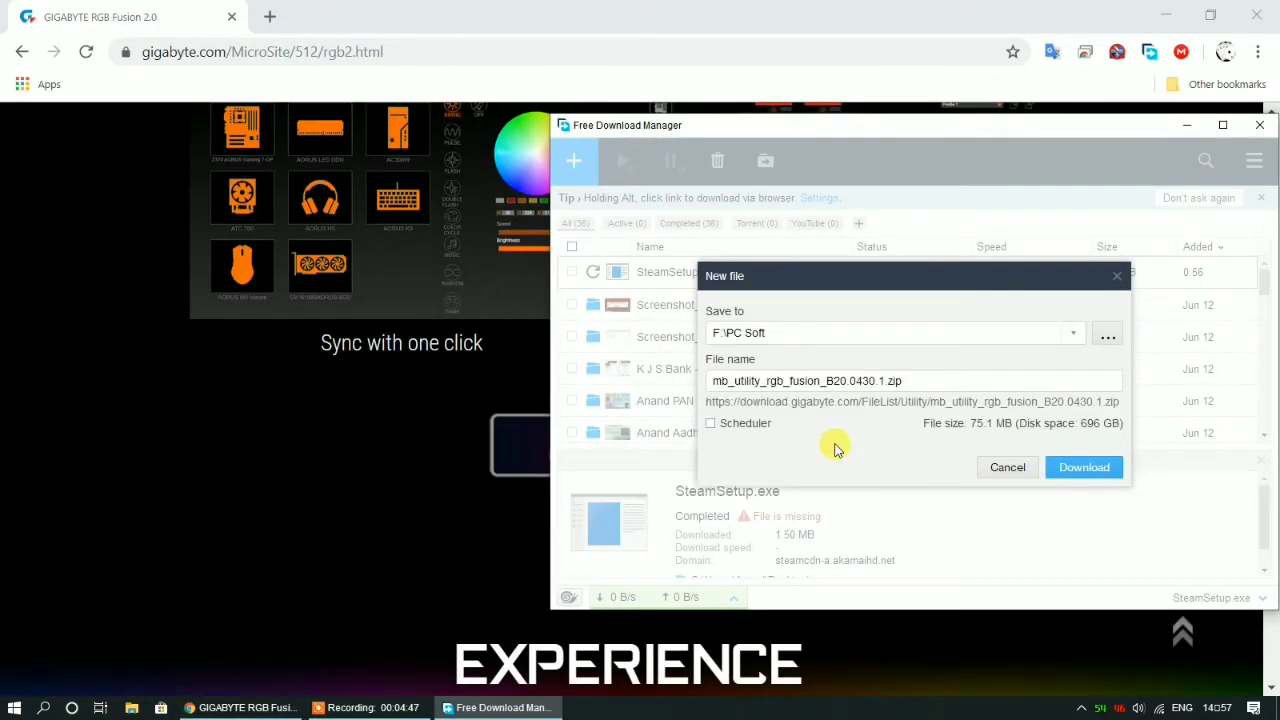
left_click_drag(754, 381, 868, 381)
left_click(1005, 467)
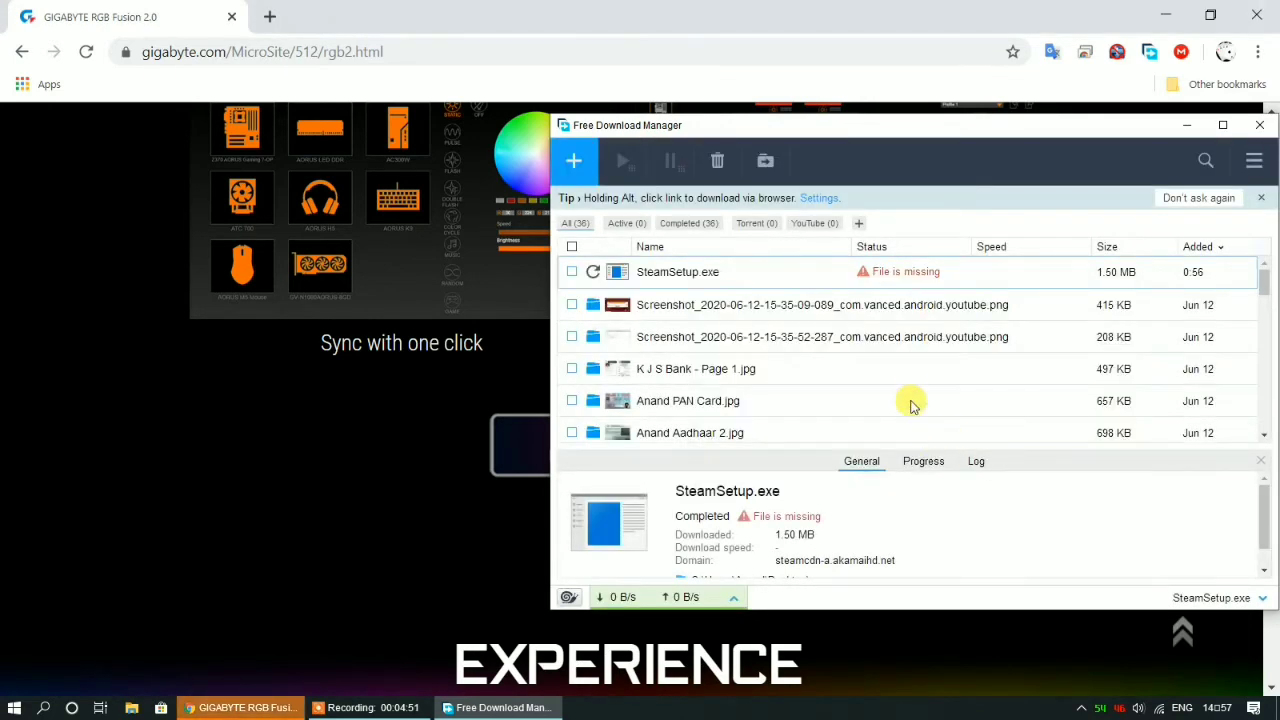
left_click(1256, 126)
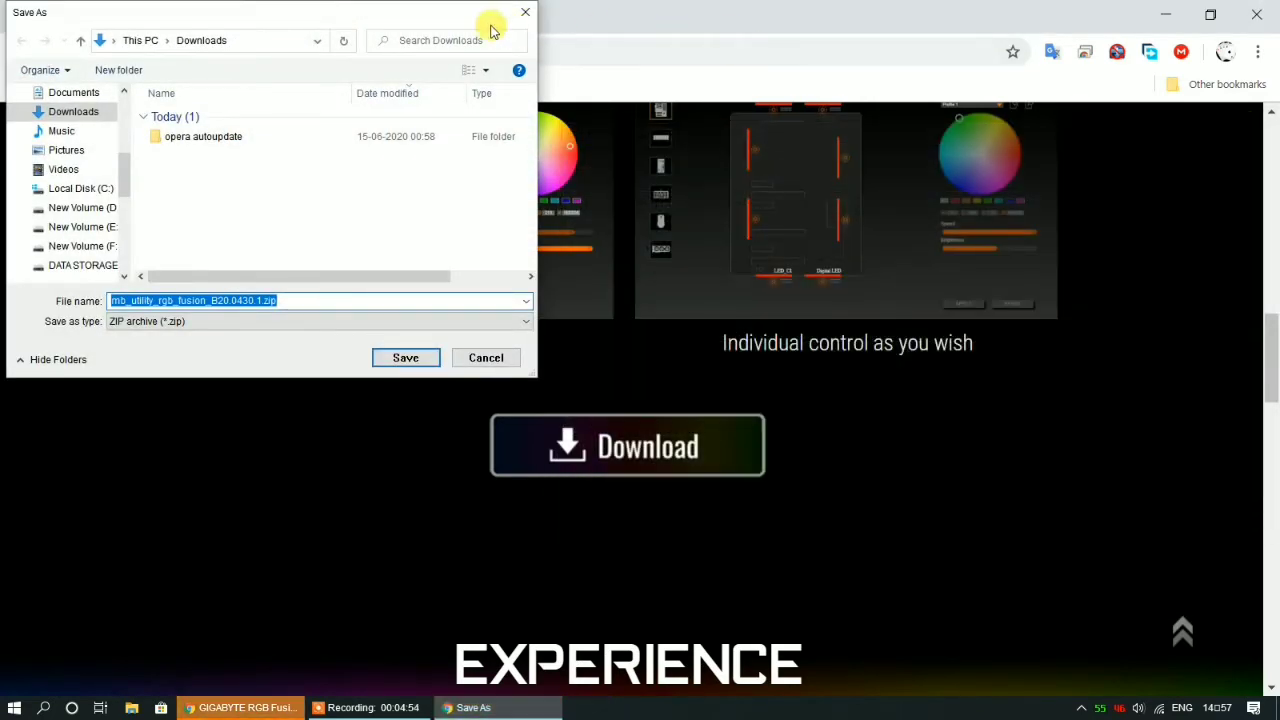
left_click(524, 13)
left_click(1255, 13)
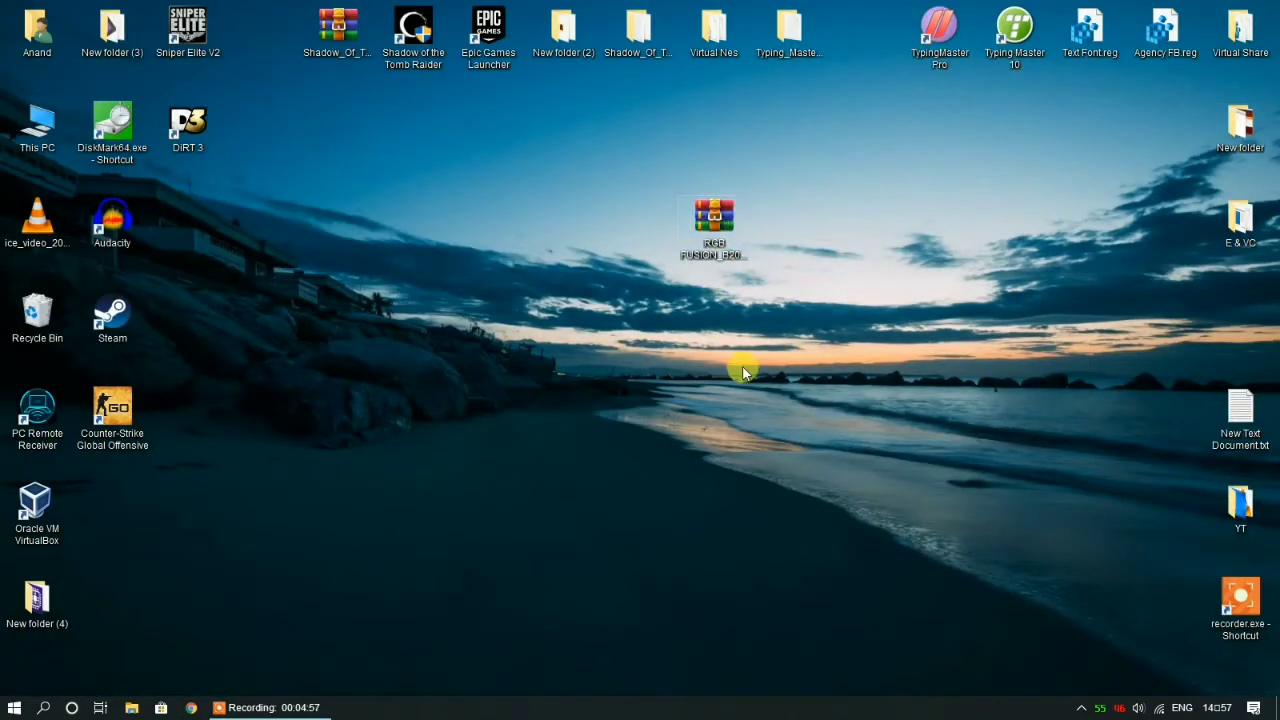
- Open the RGB FUSION_B20.0513.1.zip archive from the desktop, dismiss the licence reminder and run its setup.exe
left_click_drag(714, 226, 550, 448)
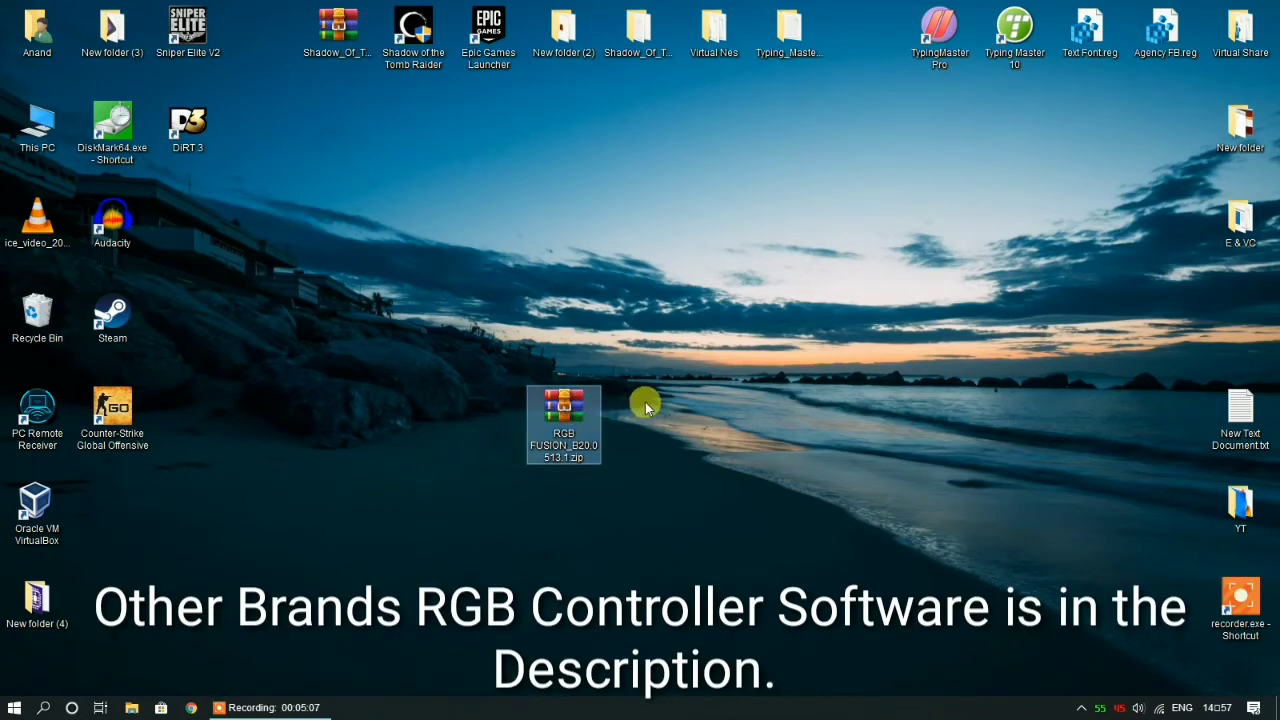
double_click(596, 417)
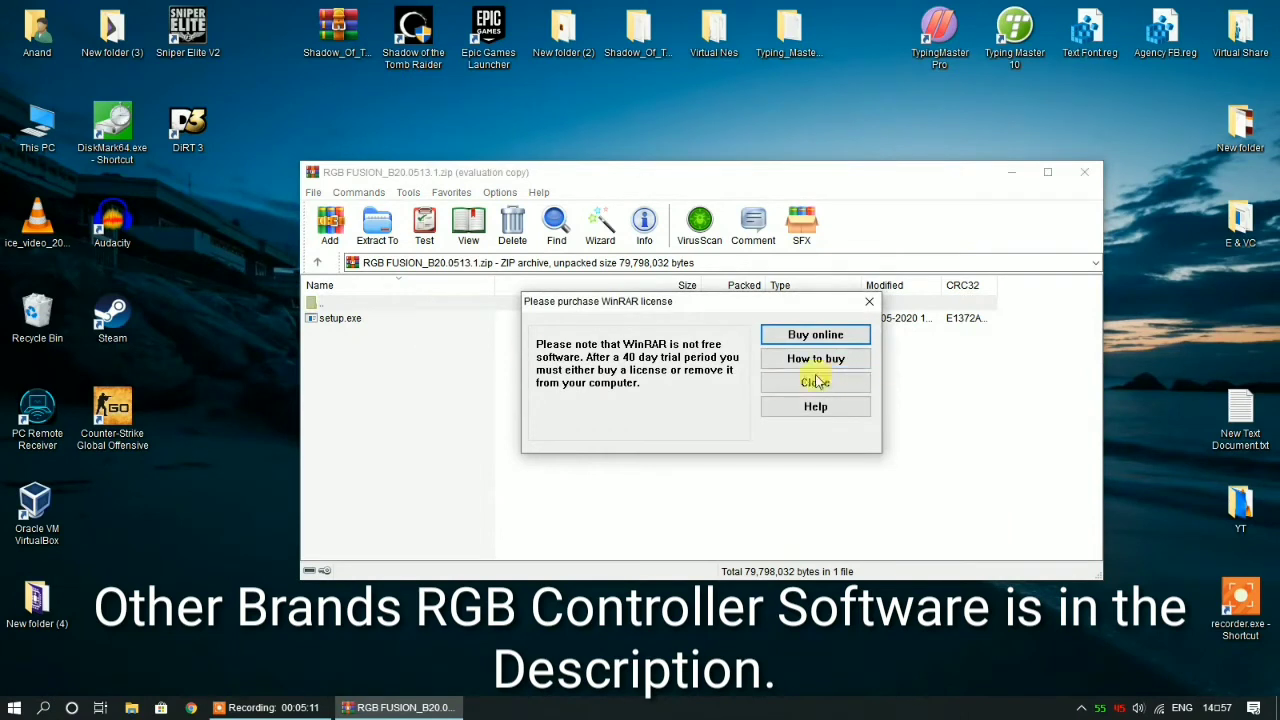
left_click(815, 381)
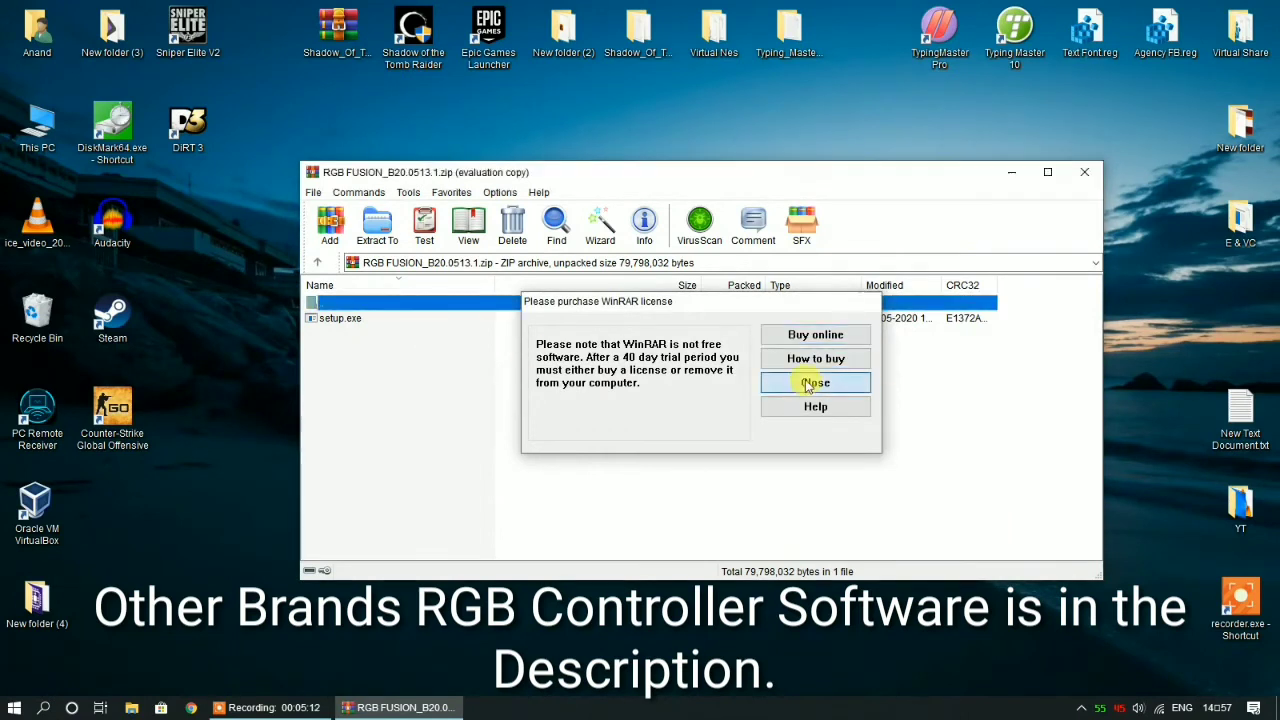
double_click(345, 318)
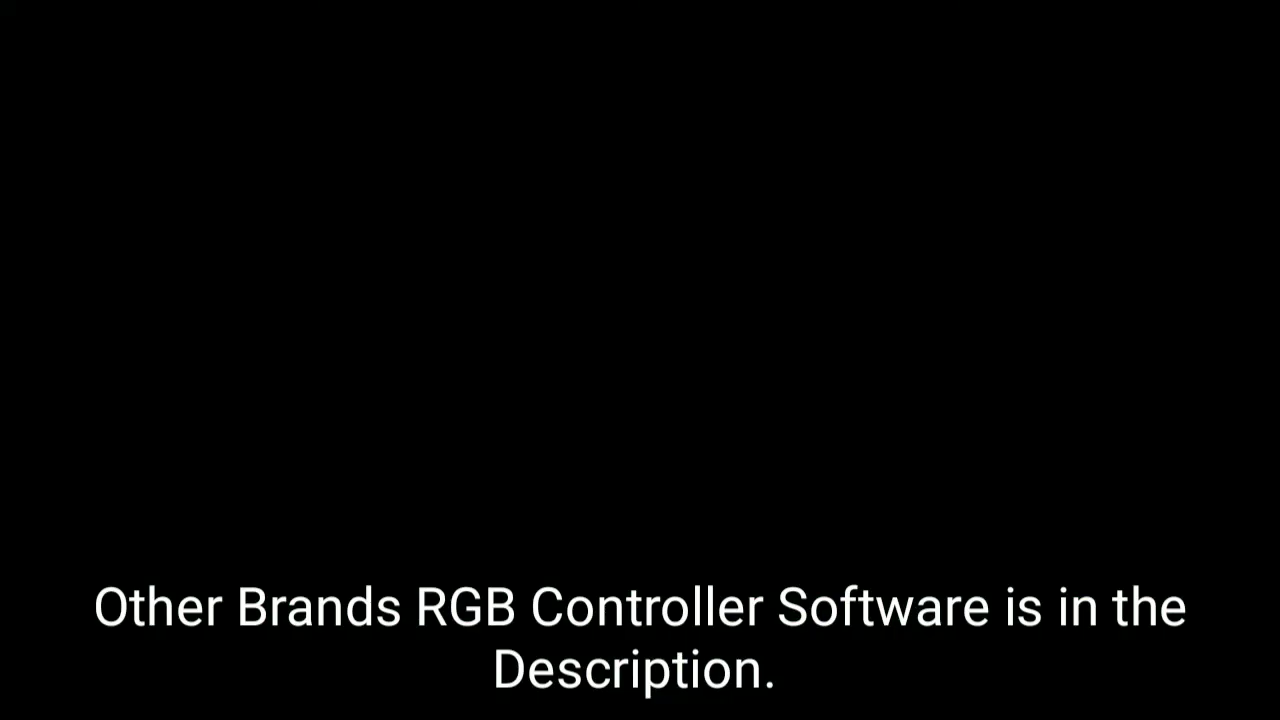
left_click(529, 471)
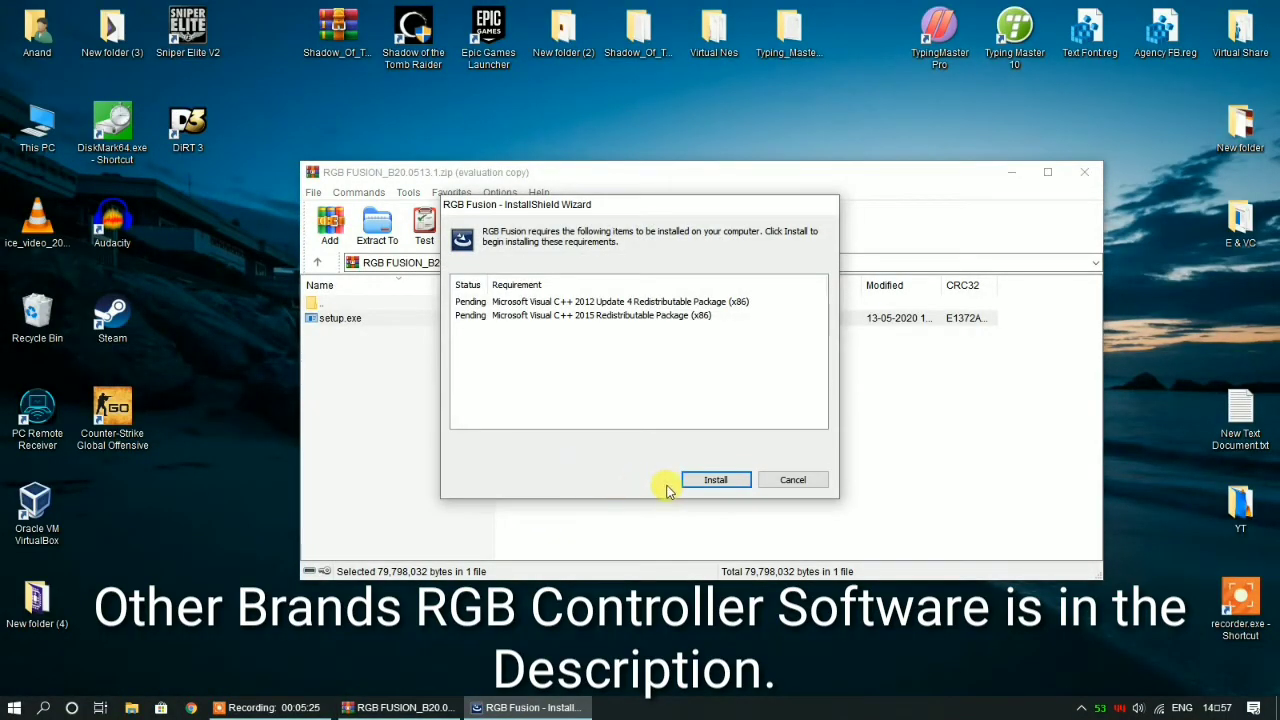
- Install the required Microsoft Visual C++ packages, continuing past any failed package, and close the archive window
left_click(710, 480)
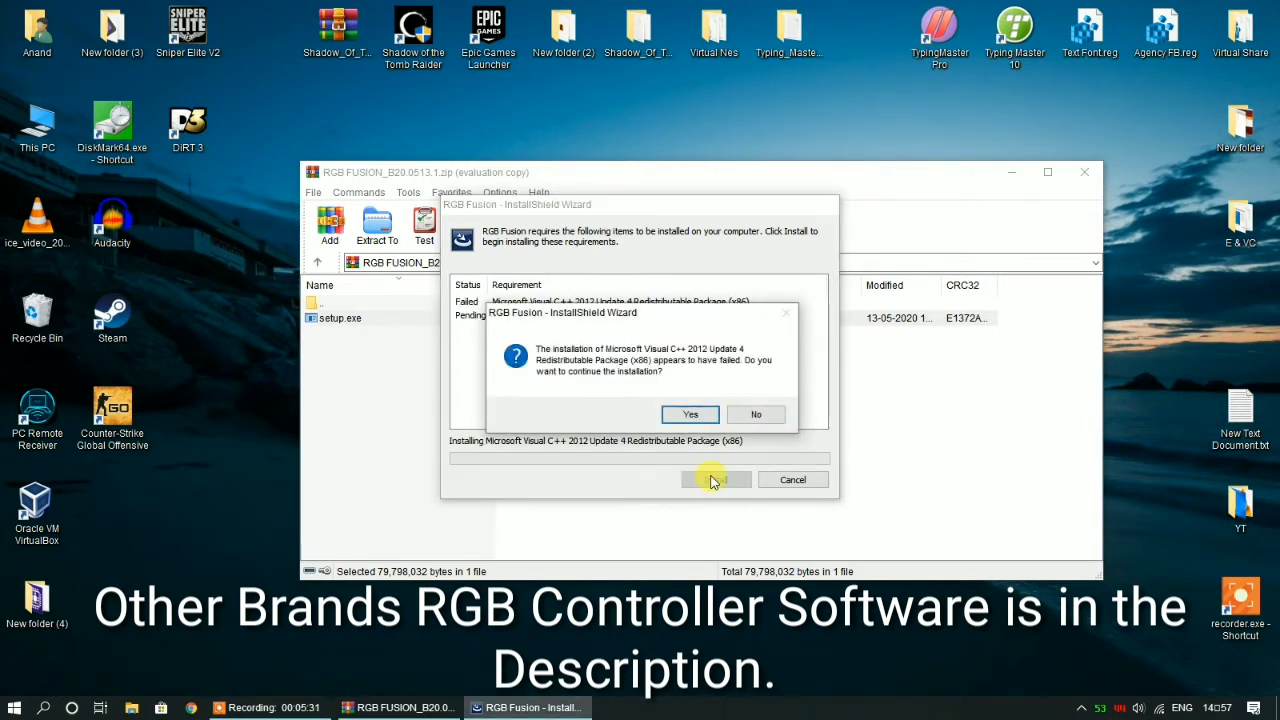
left_click(698, 415)
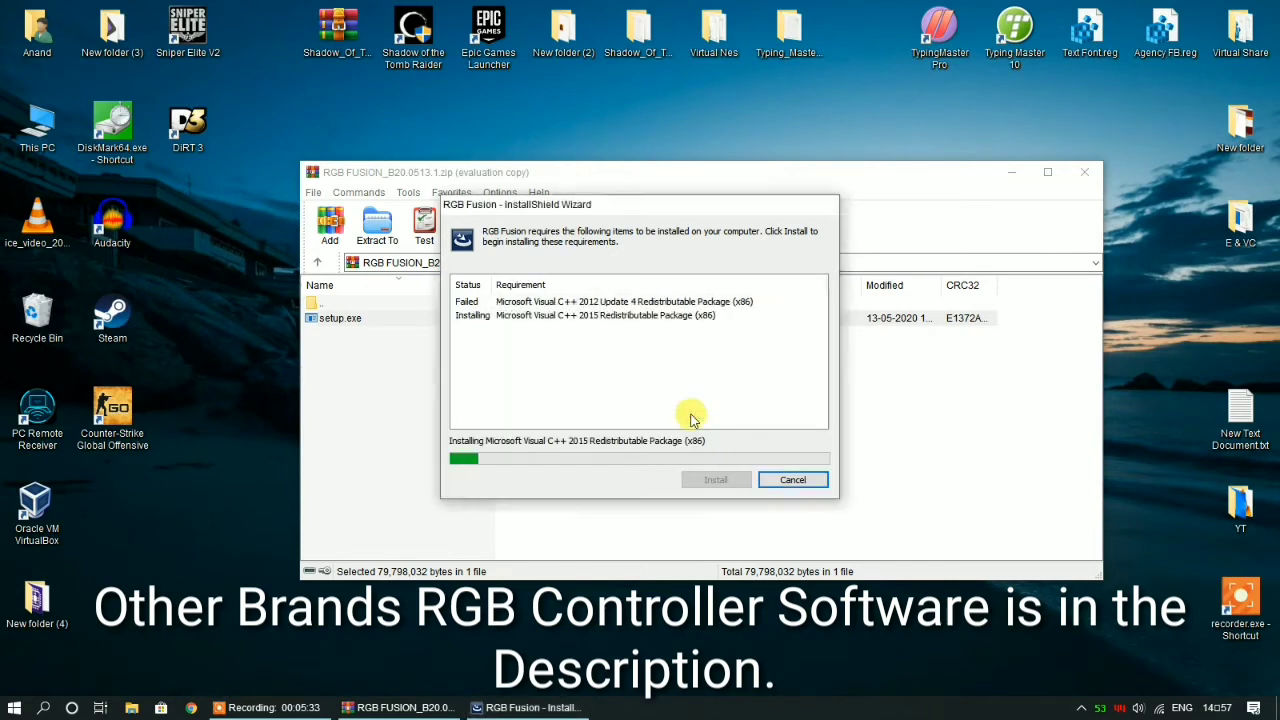
left_click(692, 415)
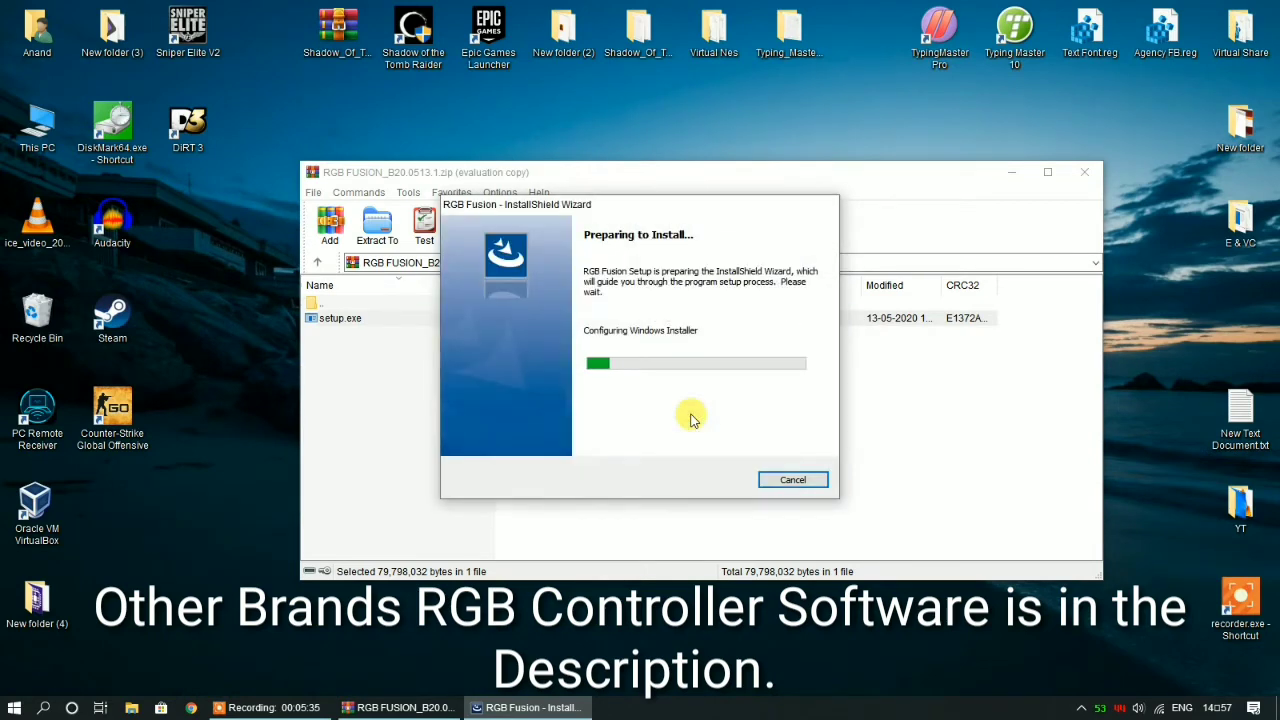
left_click(1082, 176)
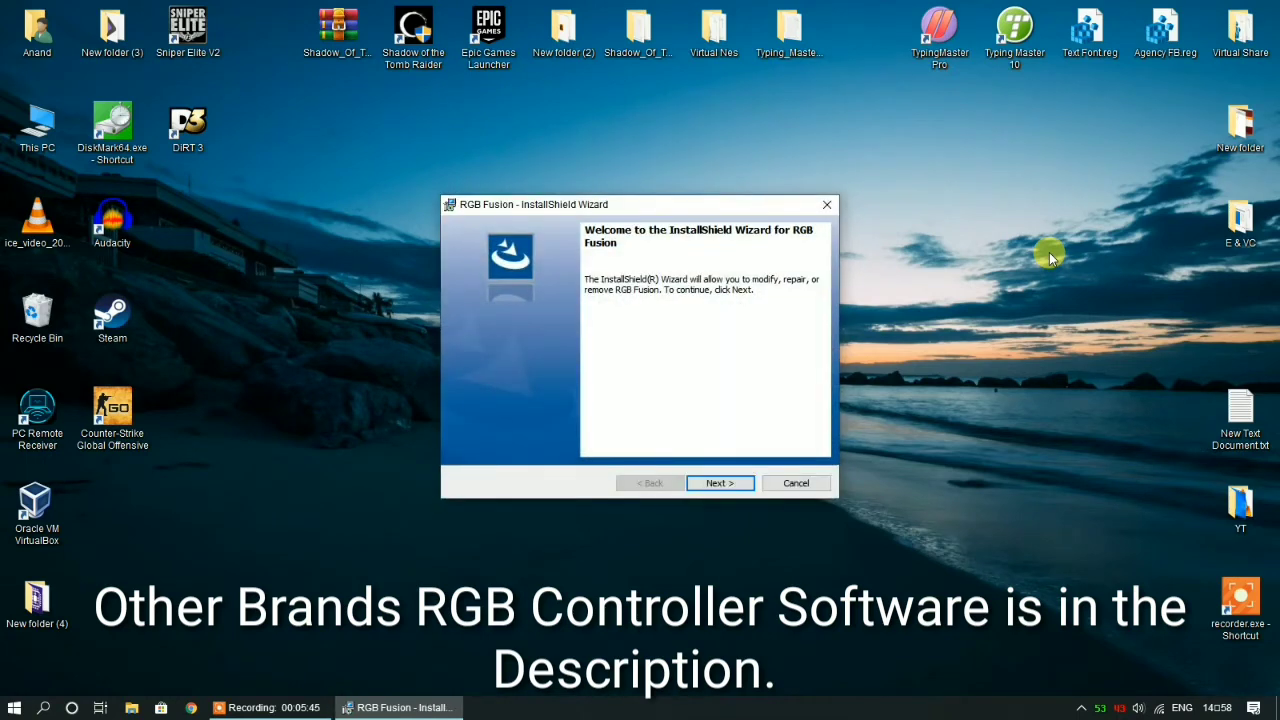
- Complete the RGB Fusion setup wizard using the Modify option and the default settings
left_click(736, 485)
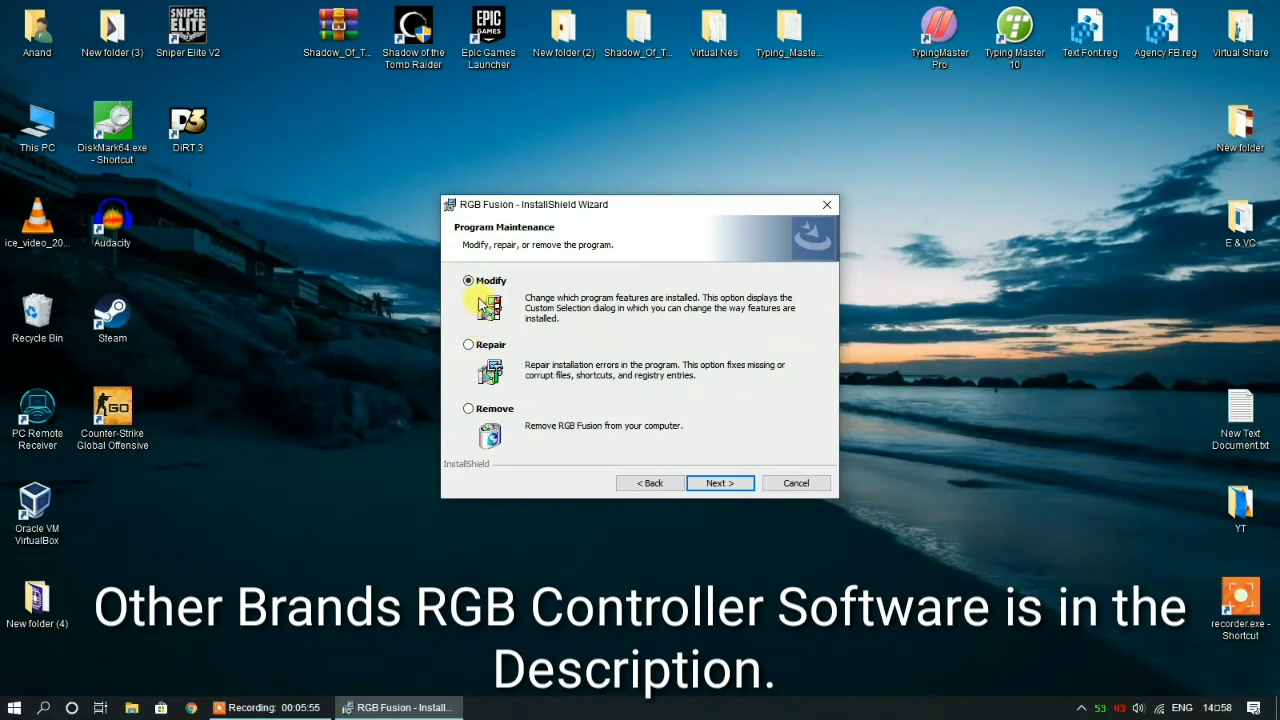
left_click(718, 485)
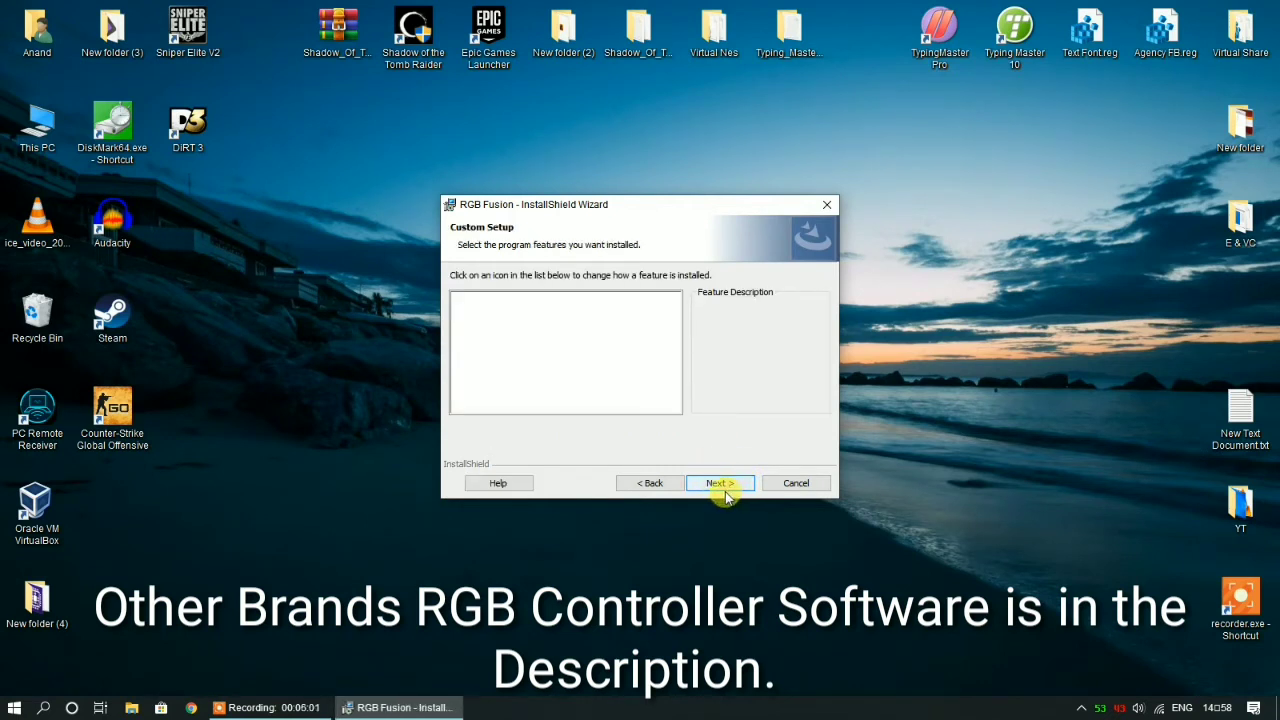
left_click(724, 486)
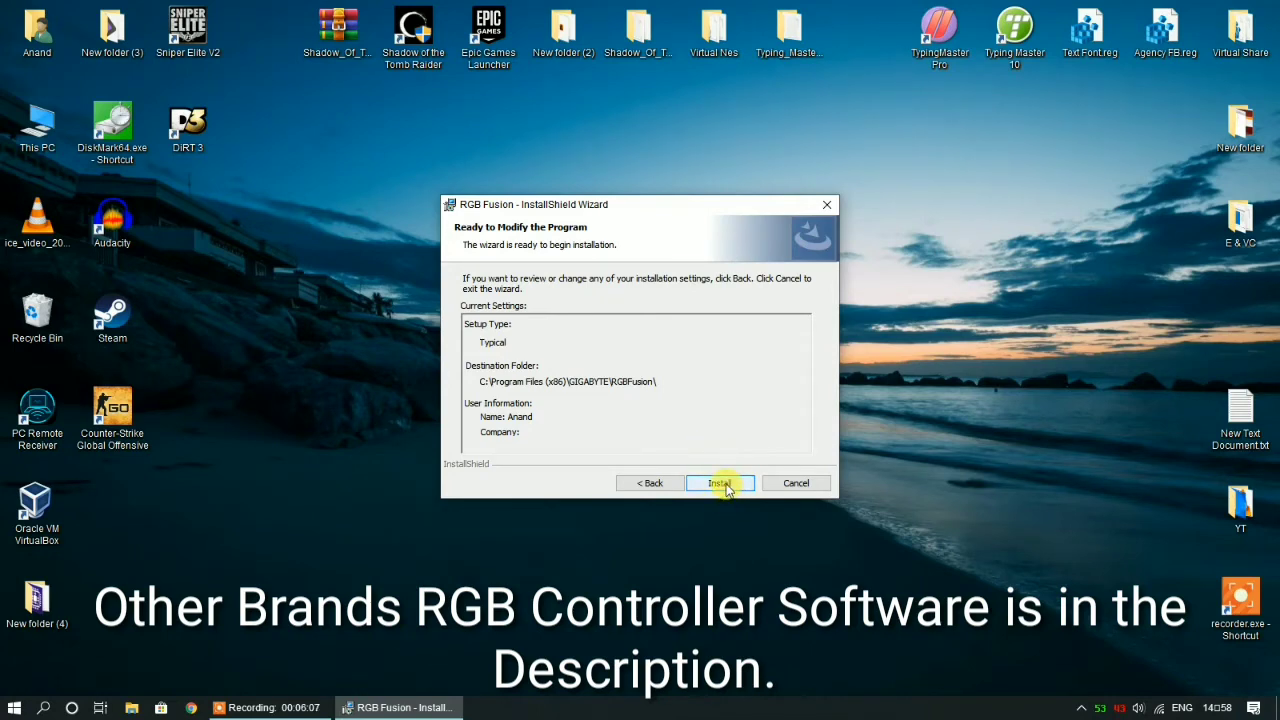
left_click(719, 483)
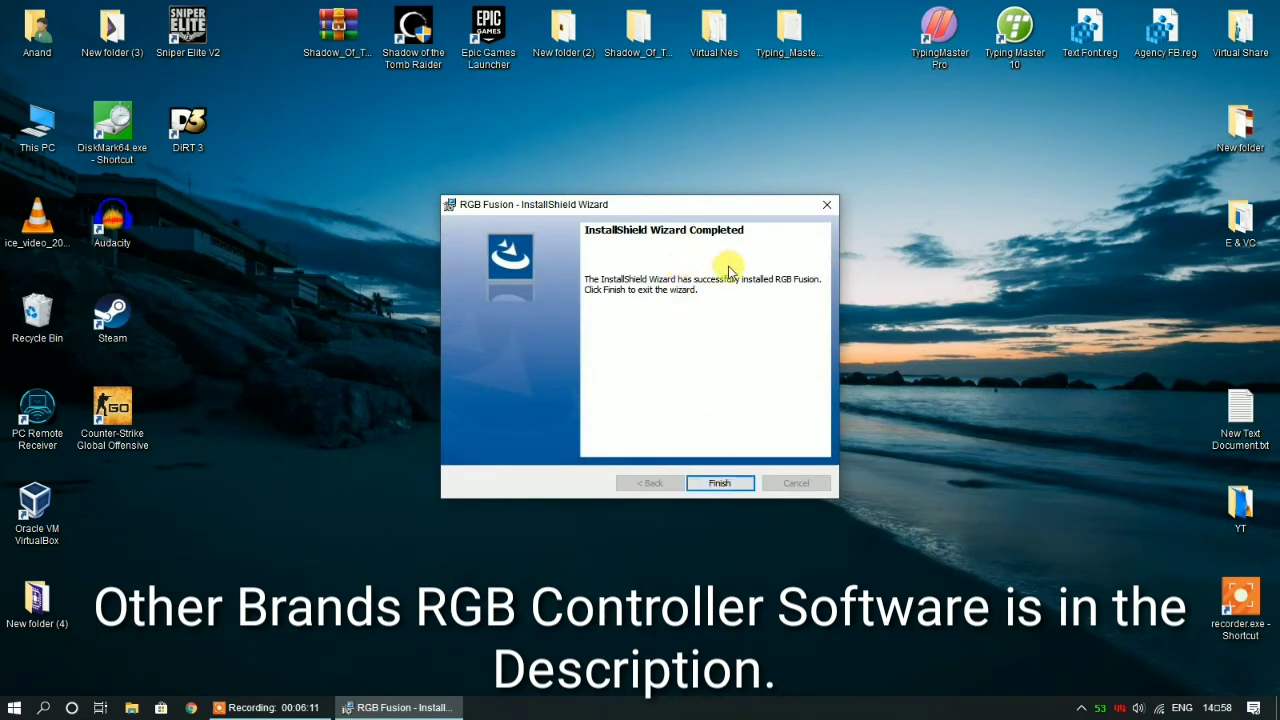
left_click(718, 485)
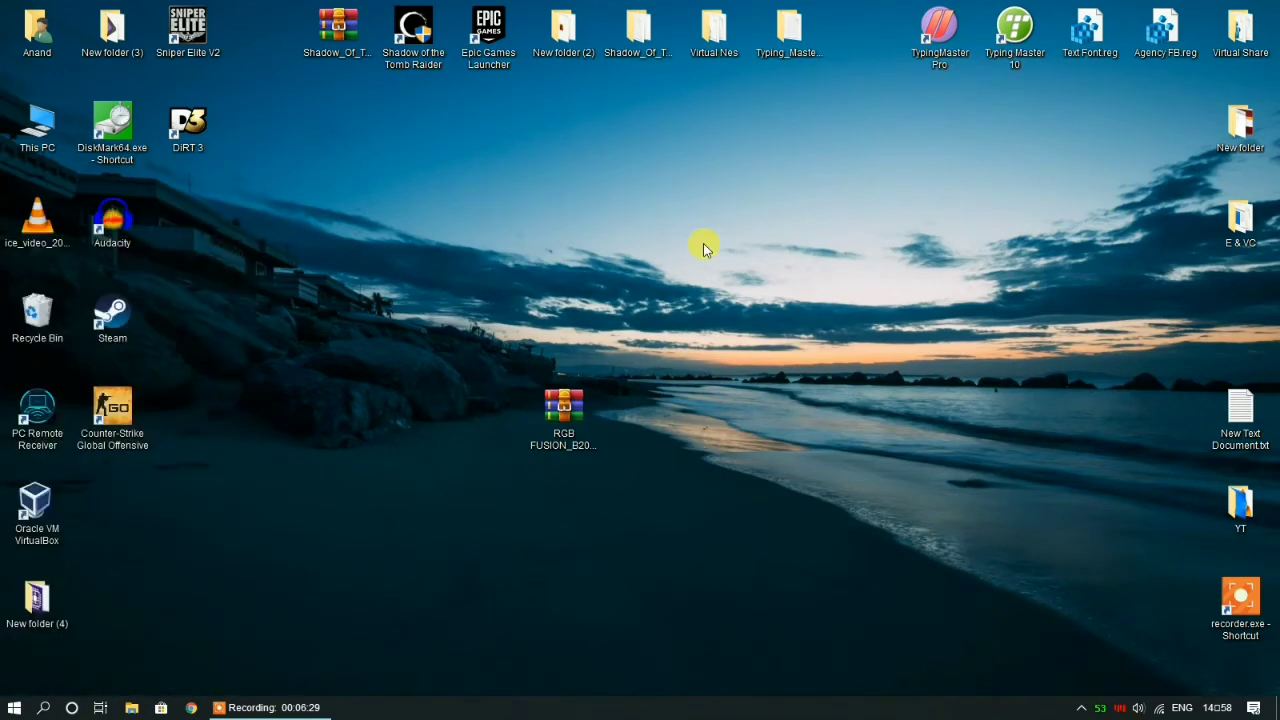
- Search Windows for "rgb" and launch RGBFusion 2.0, allowing it to run
key("super")
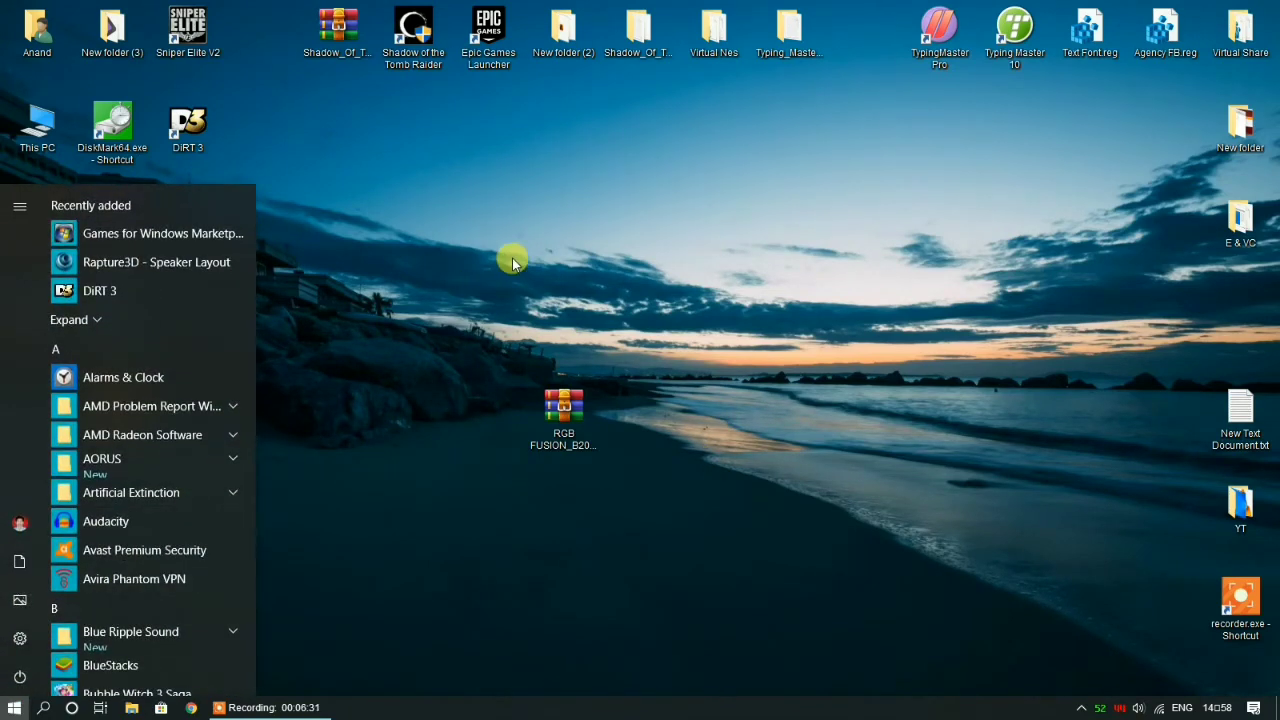
type("rgb")
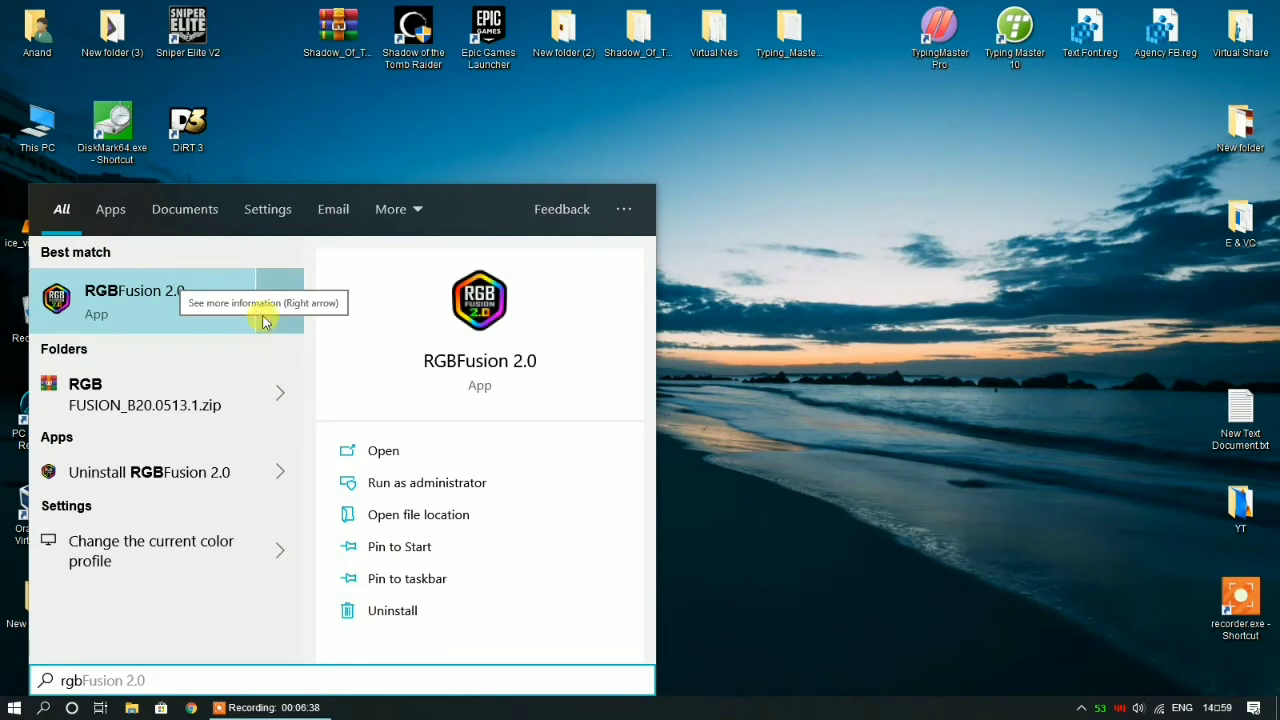
left_click(118, 302)
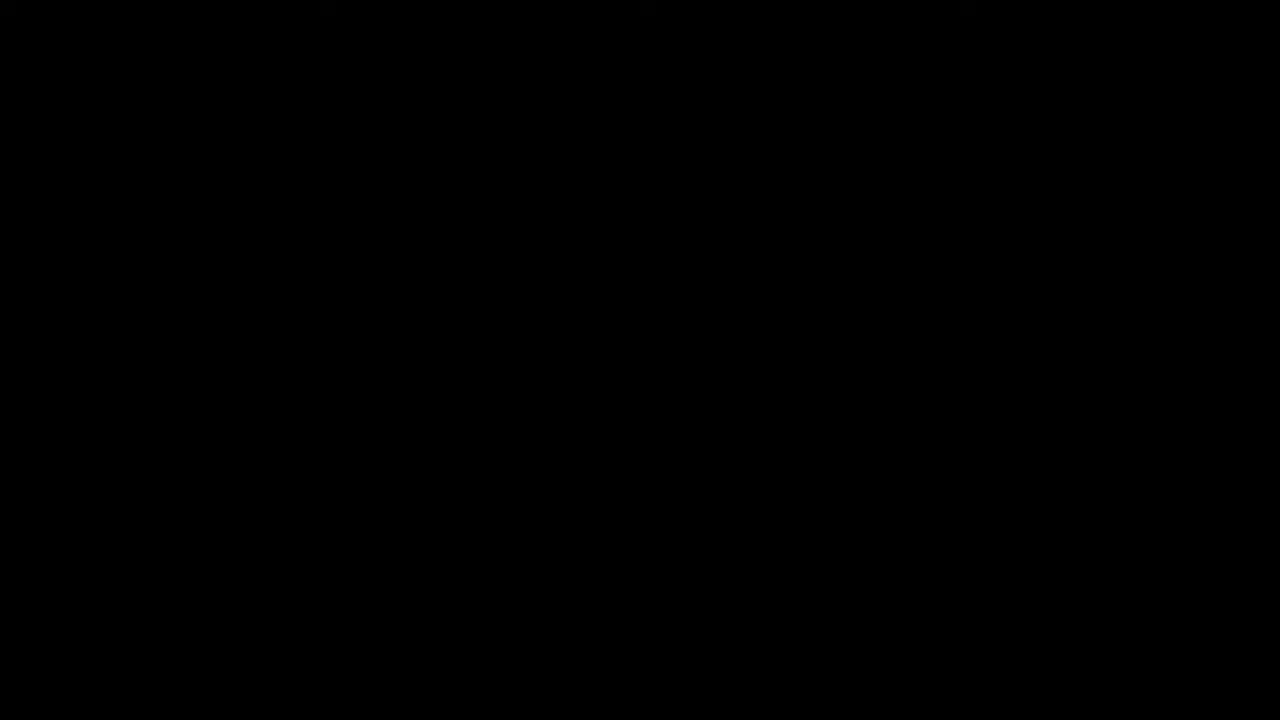
left_click(560, 465)
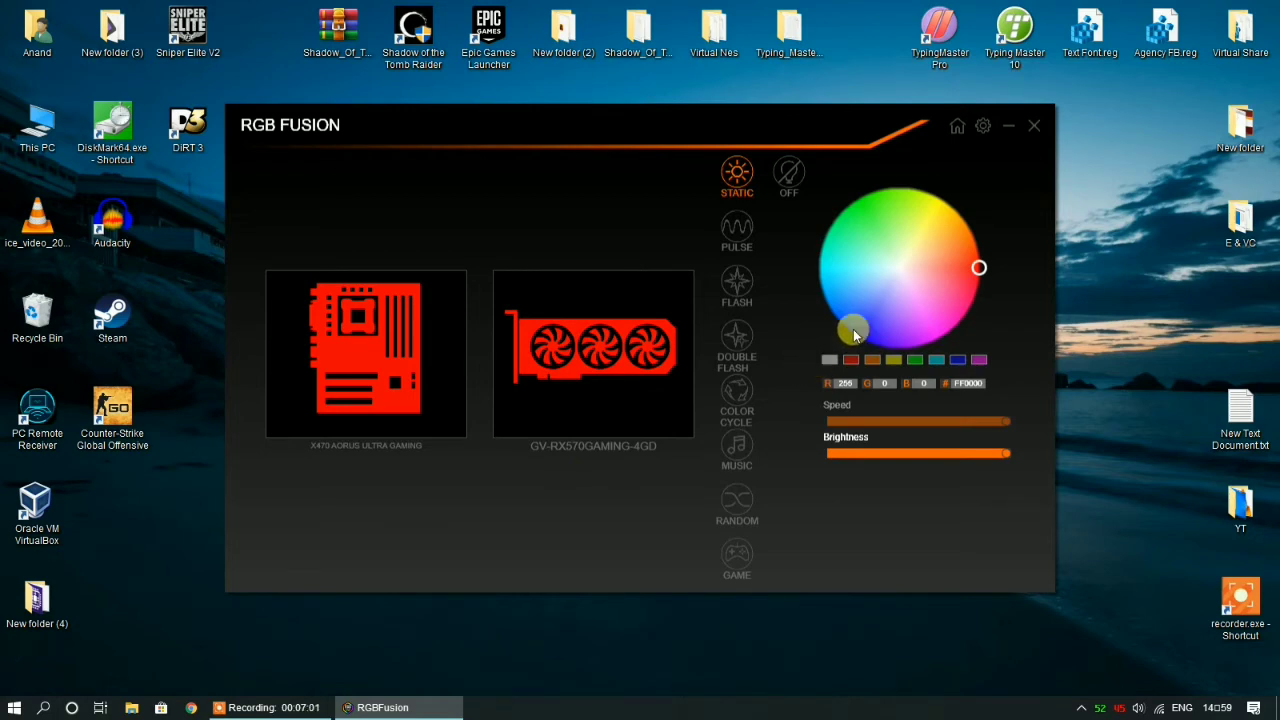
- Try static lighting colours on the colour wheel, ending on green 13EB1D
left_click(912, 284)
left_click(971, 279)
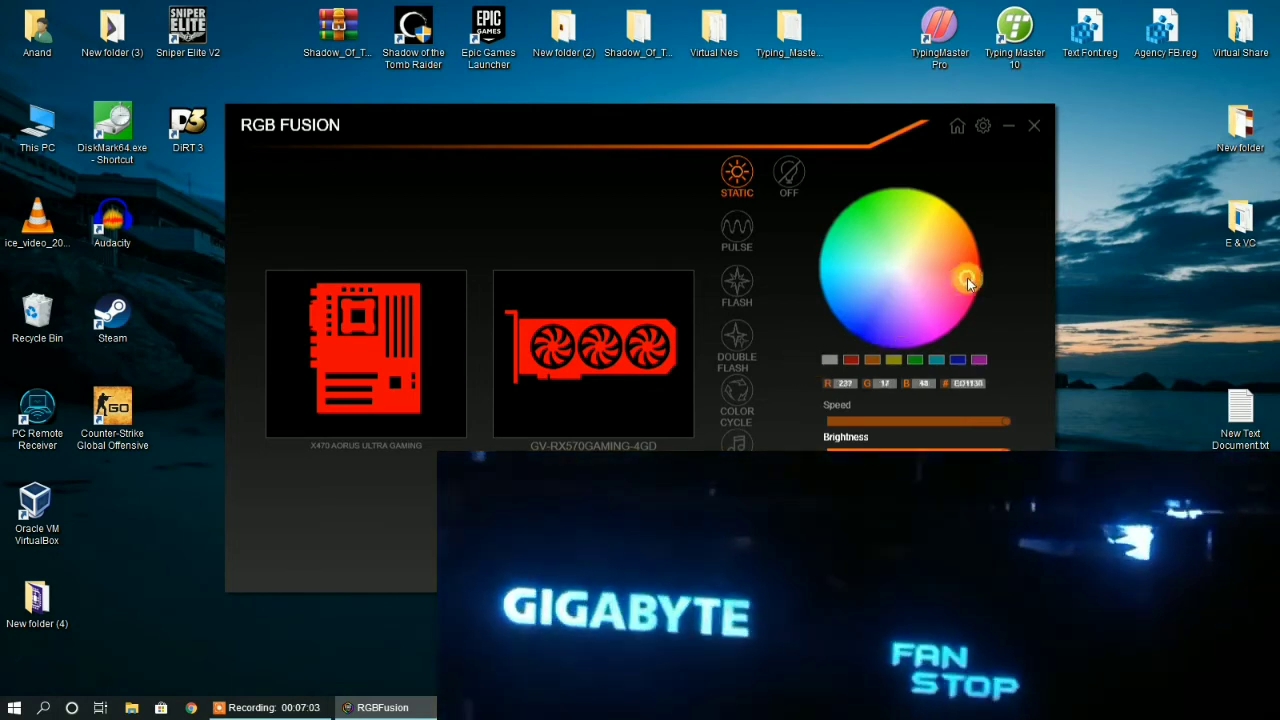
mouse_move(915, 302)
left_mouse_down()
mouse_move(902, 292)
mouse_move(857, 310)
mouse_move(861, 321)
mouse_move(876, 304)
mouse_move(857, 249)
mouse_move(864, 214)
left_mouse_up()
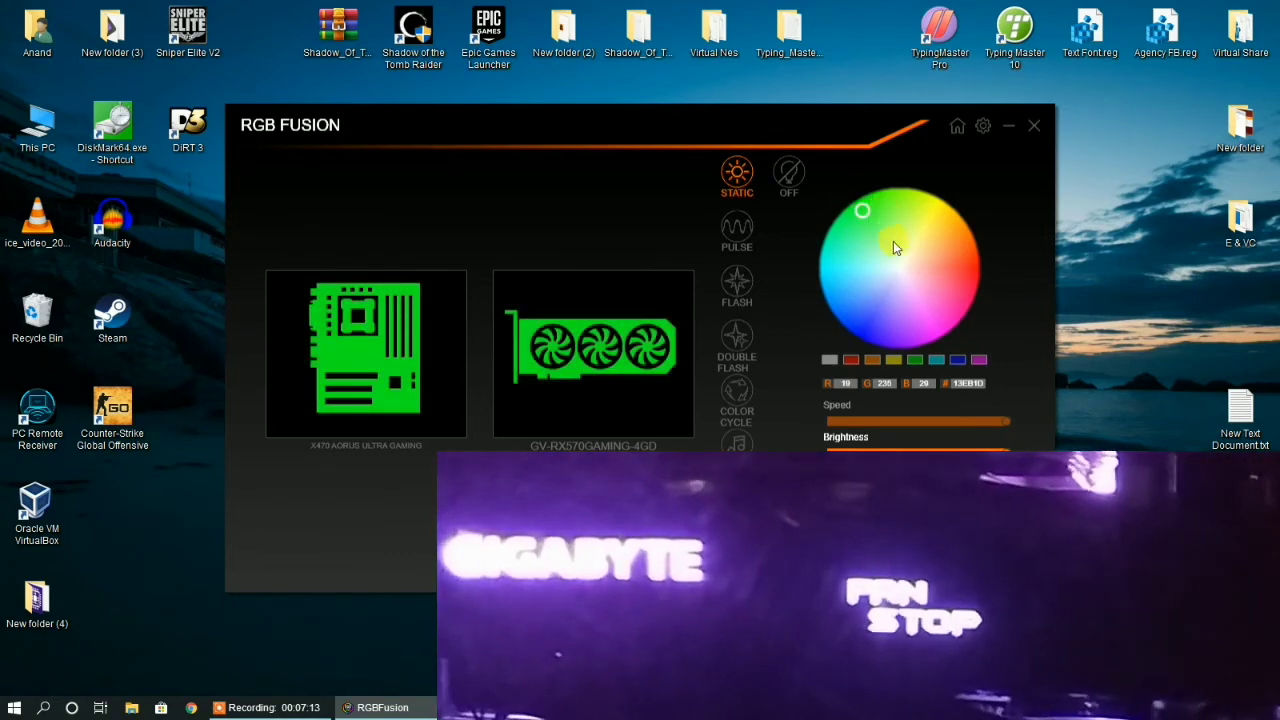
- Try the preset static colours, including yellow, green, cyan, blue and red, and end on the white preset
left_click(871, 360)
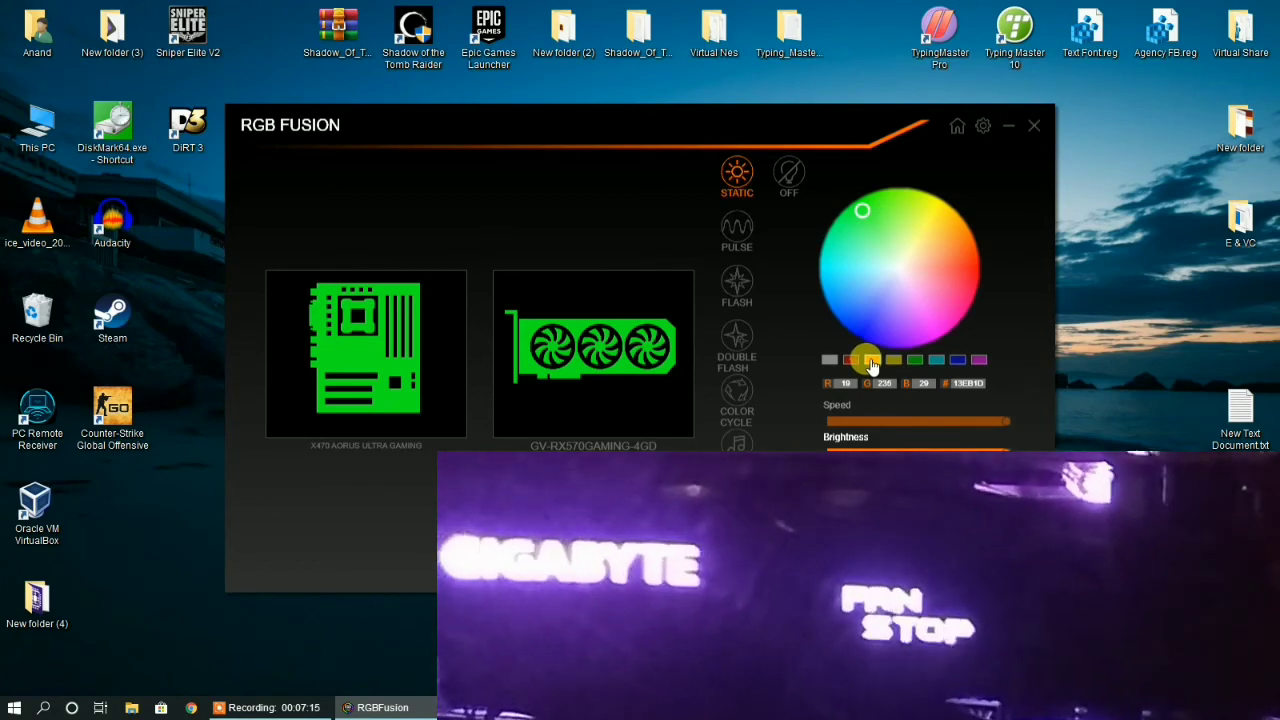
left_click(893, 361)
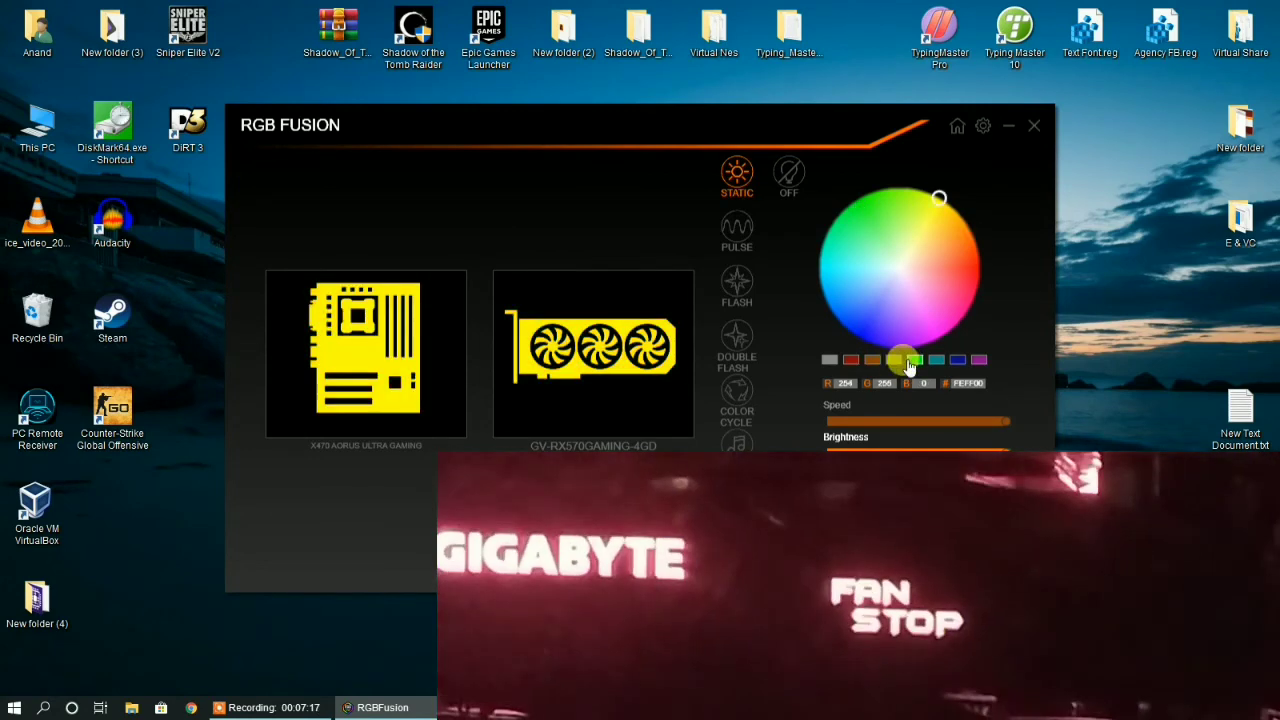
left_click(915, 362)
left_click(957, 362)
left_click(937, 361)
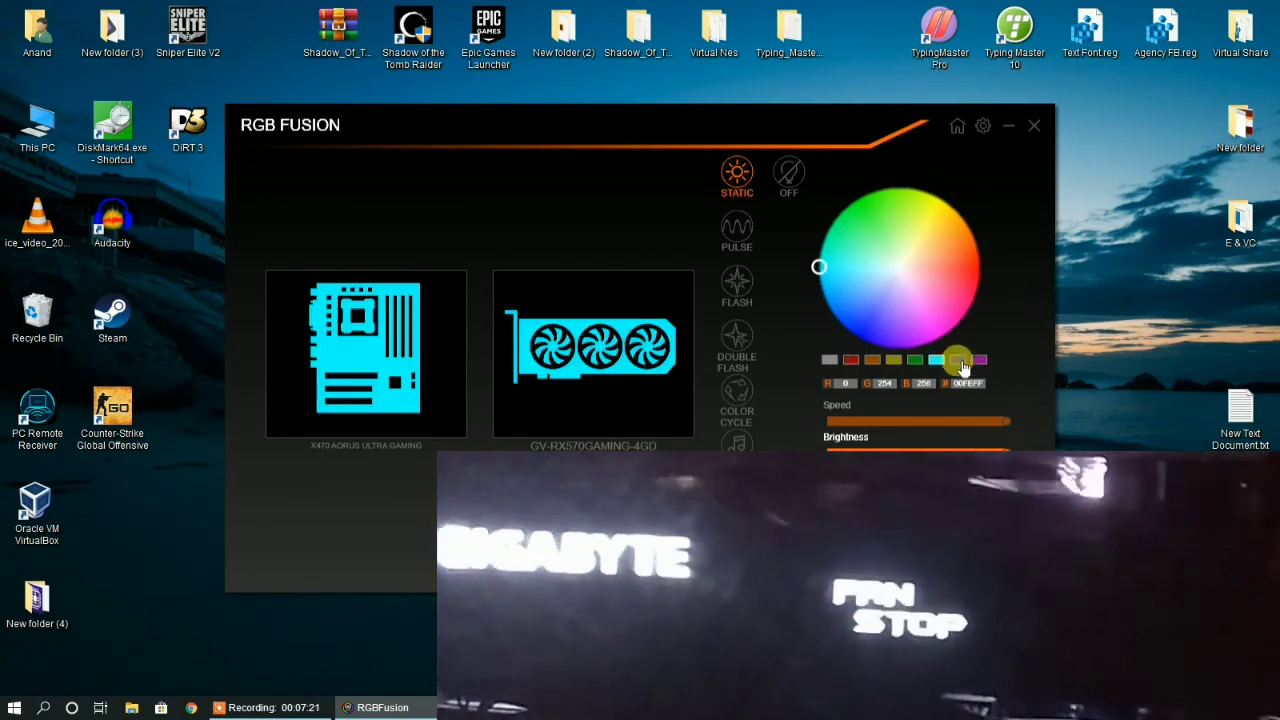
left_click(830, 361)
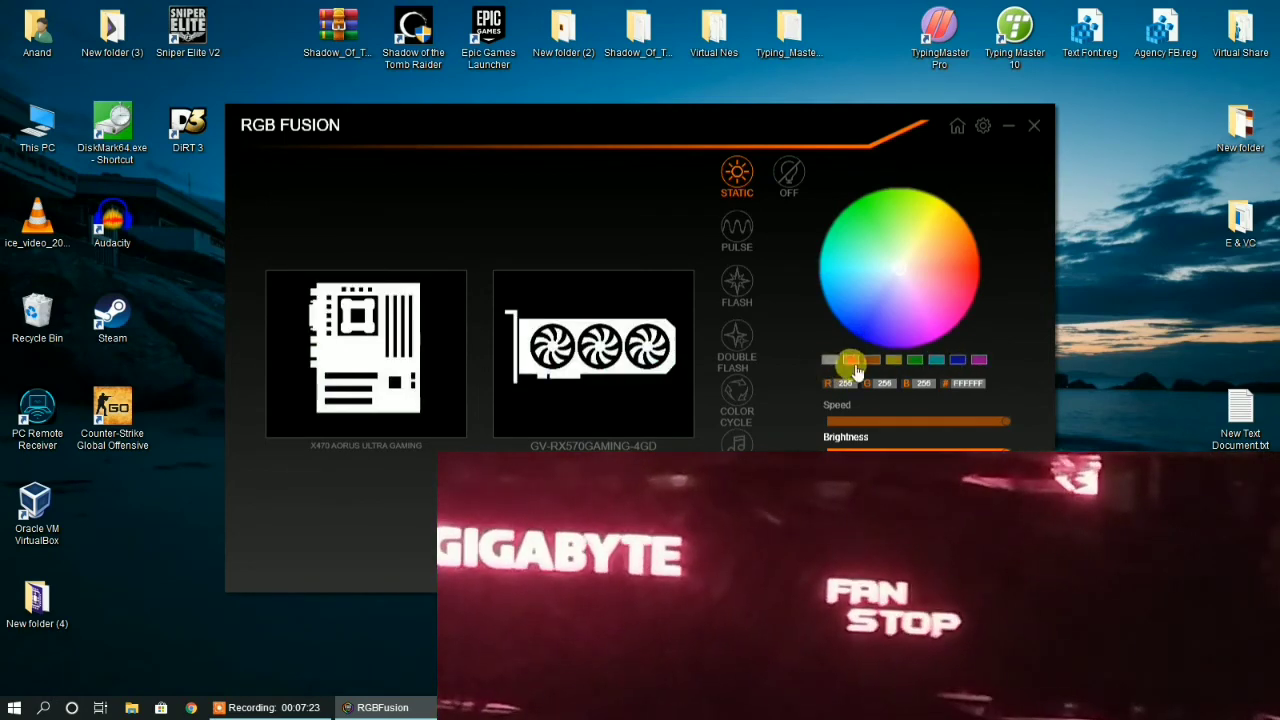
left_click(851, 361)
left_click(830, 361)
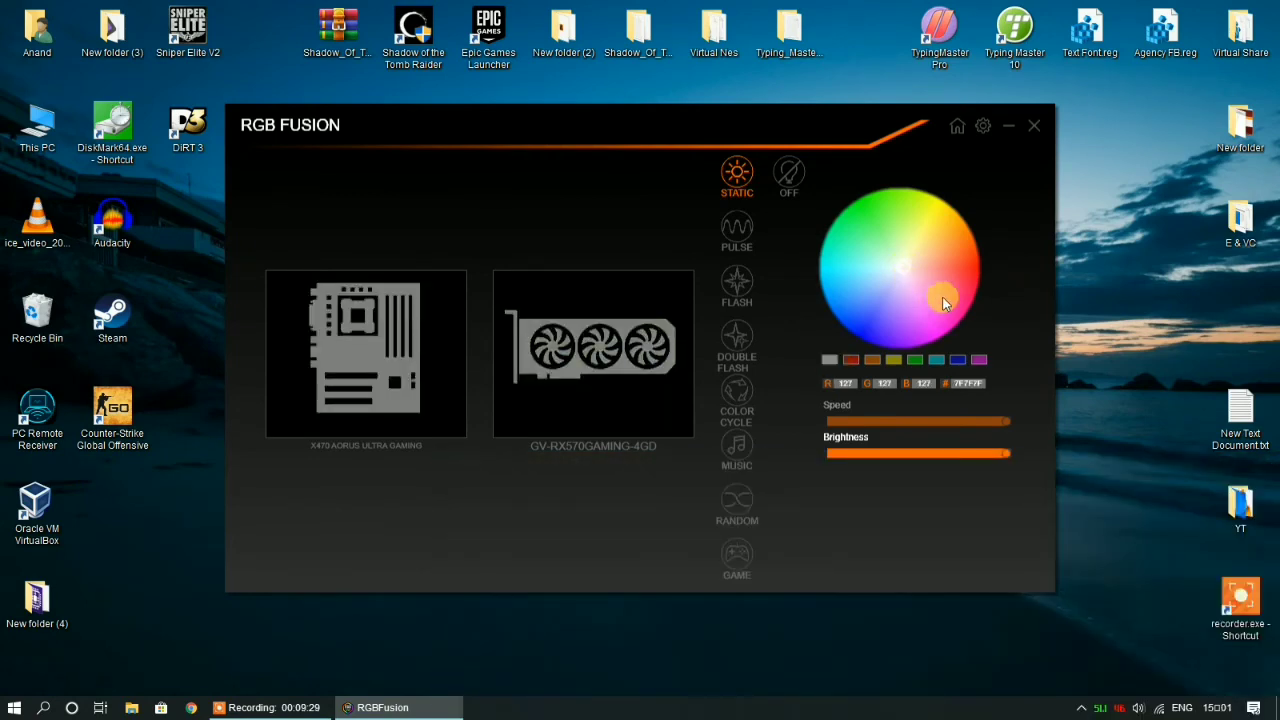
- Set the static lighting to the pinkish red E7173F on the colour wheel and switch the lighting off
left_click(963, 282)
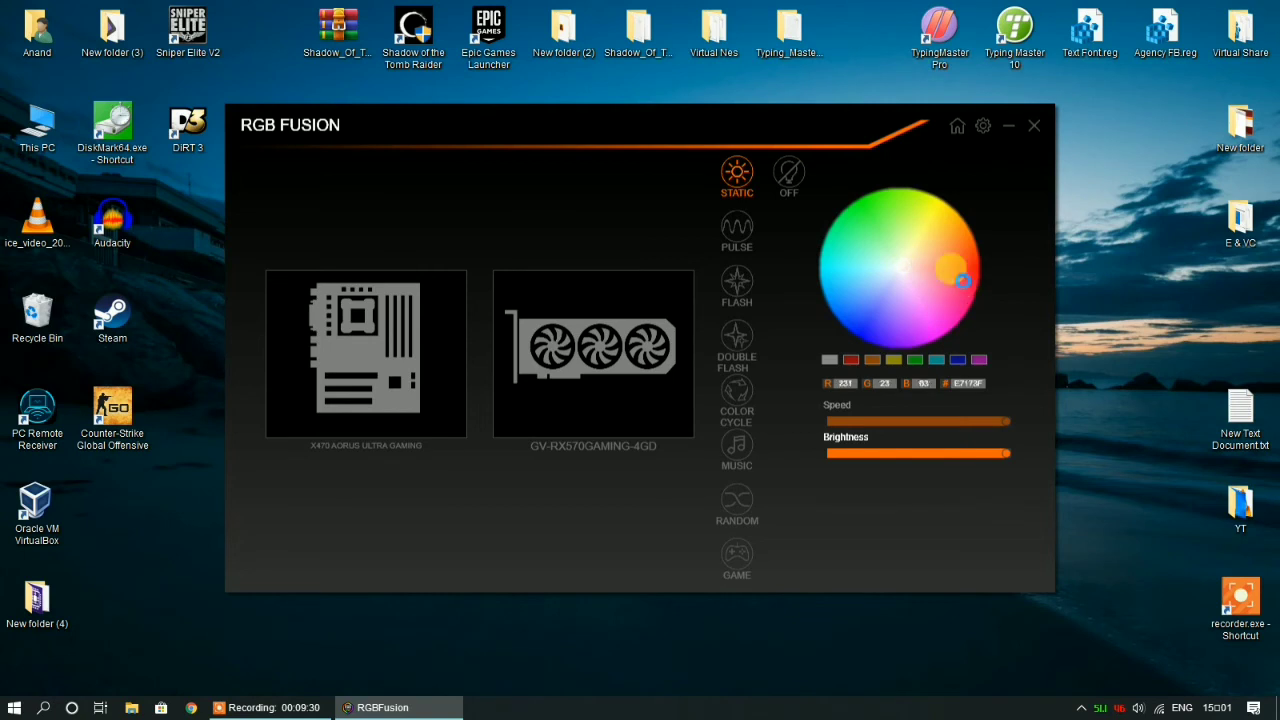
left_click(789, 176)
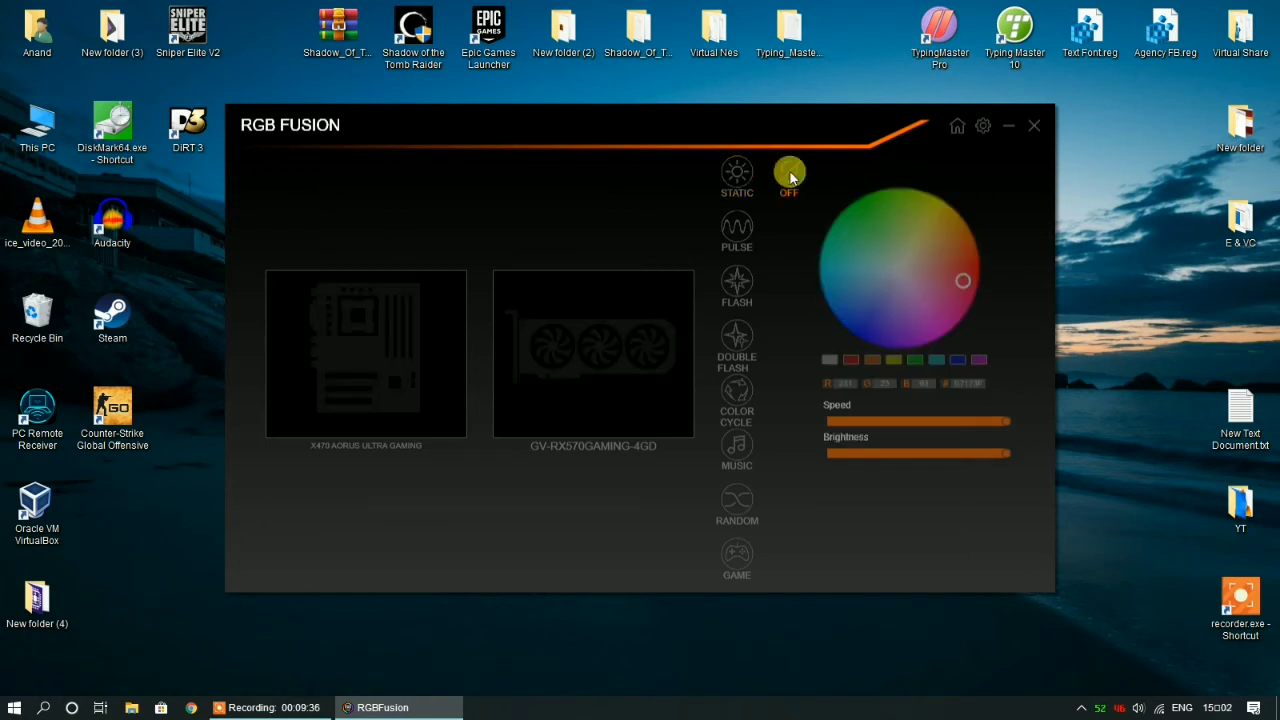
- Try the Pulse, Flash, Double Flash, Color Cycle and Music lighting effects, ending on Music
left_click(739, 229)
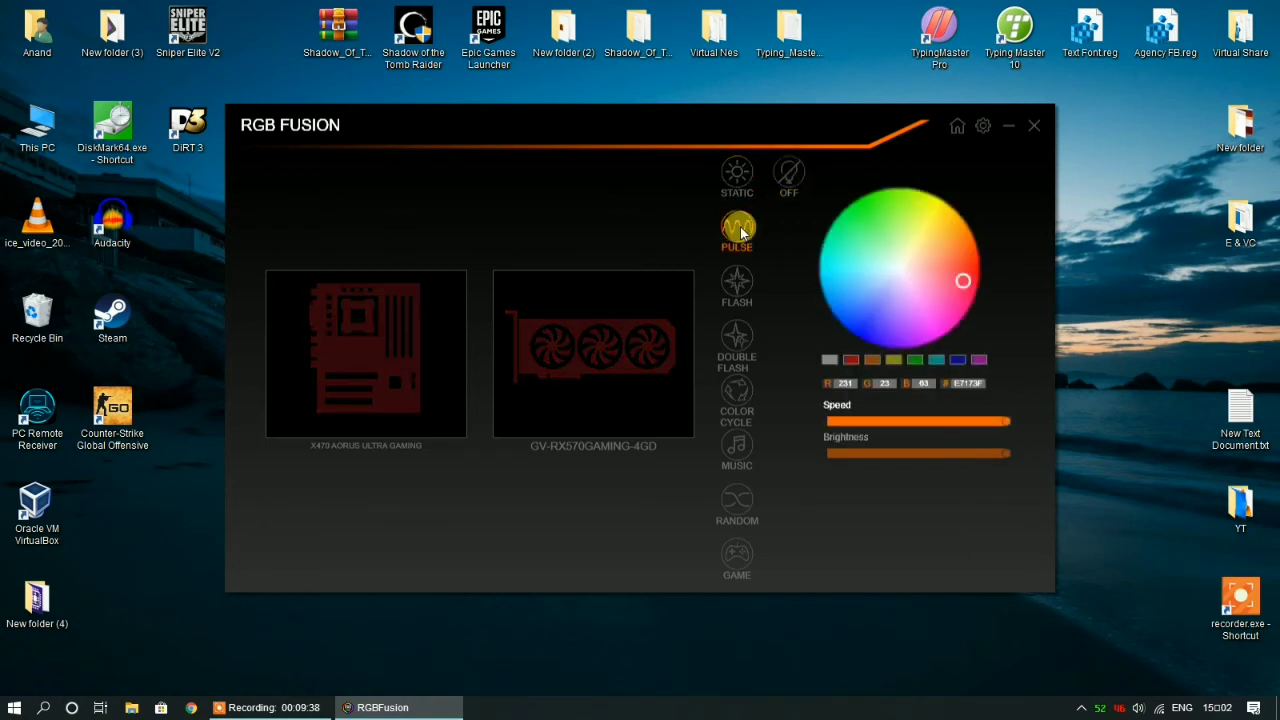
left_click(737, 283)
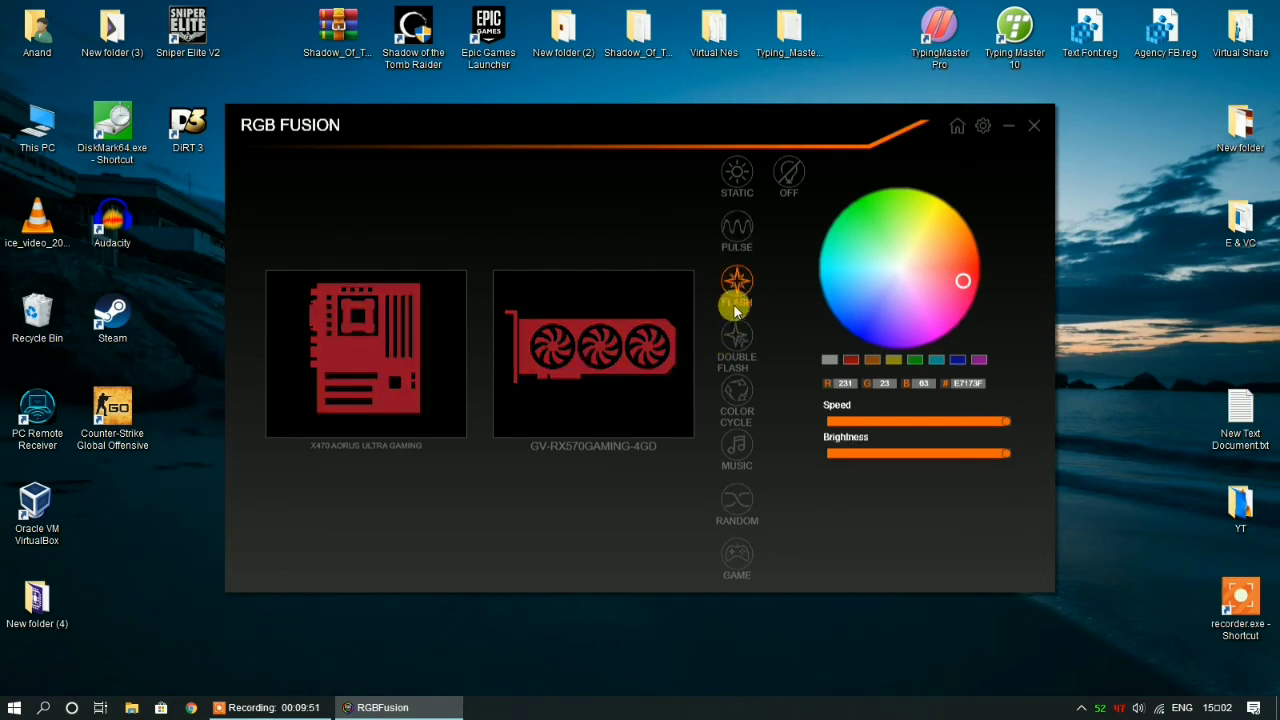
left_click(738, 343)
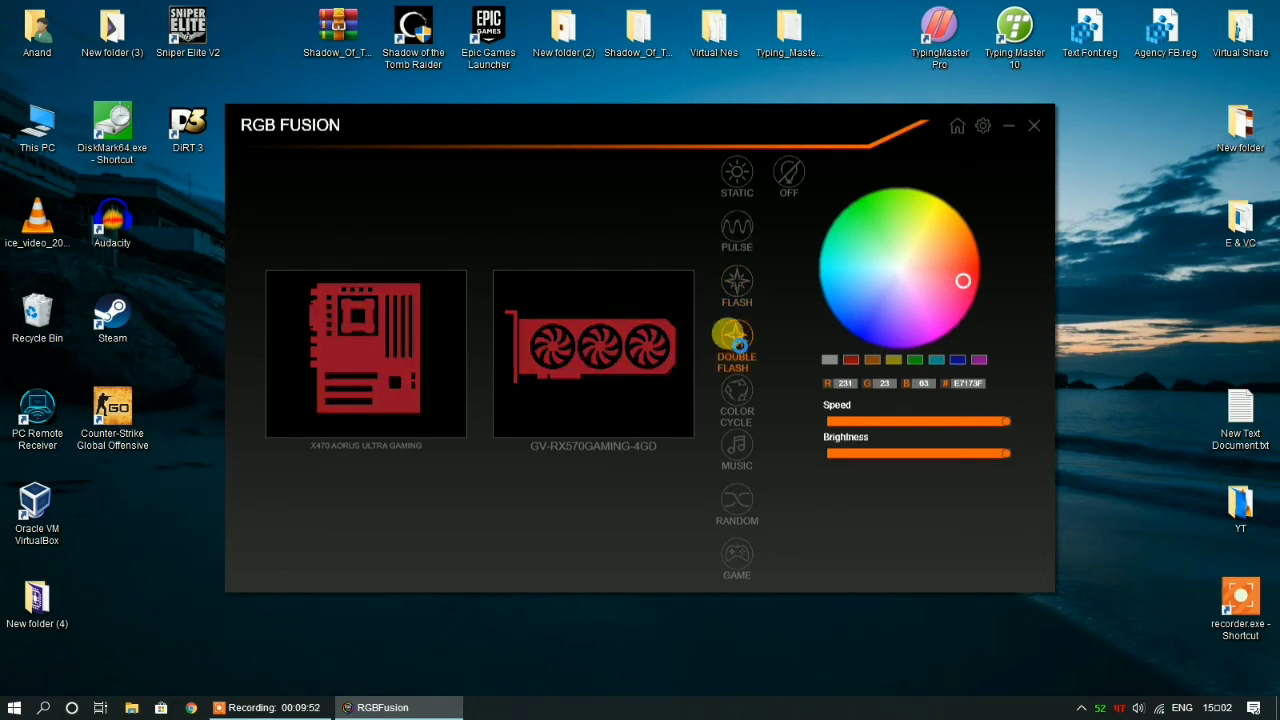
left_click(738, 394)
left_click(740, 450)
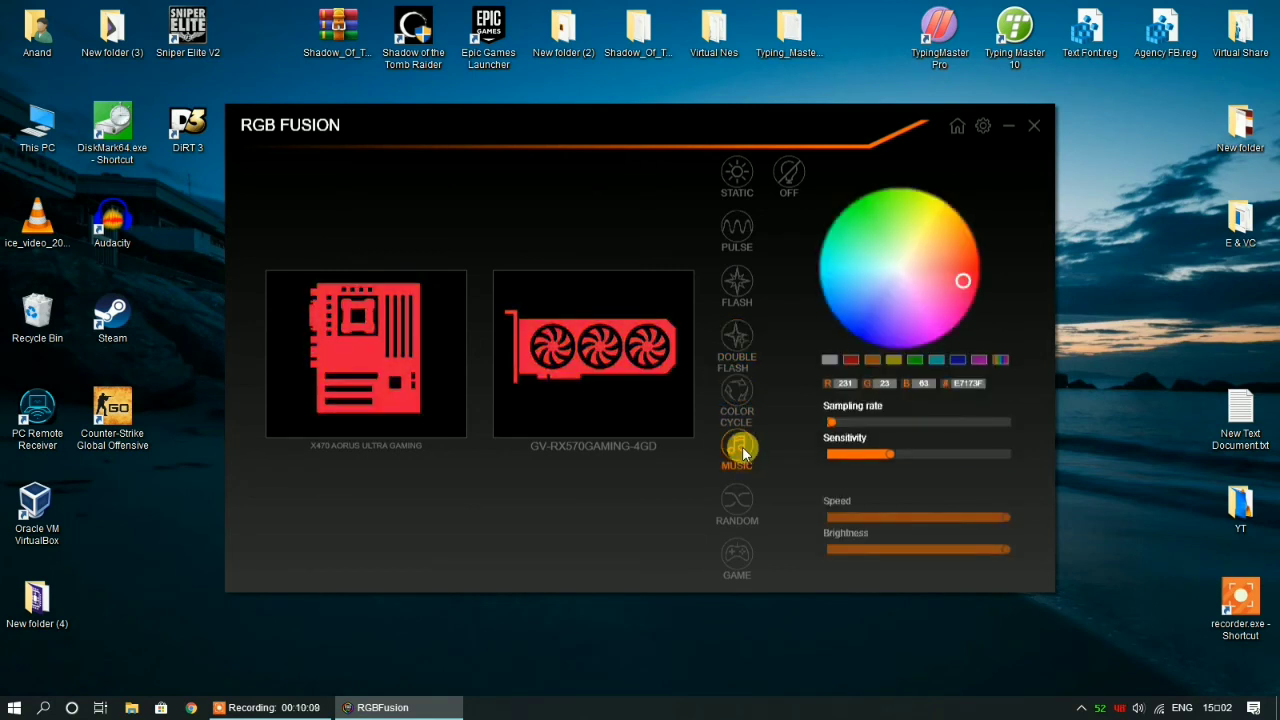
left_click(733, 388)
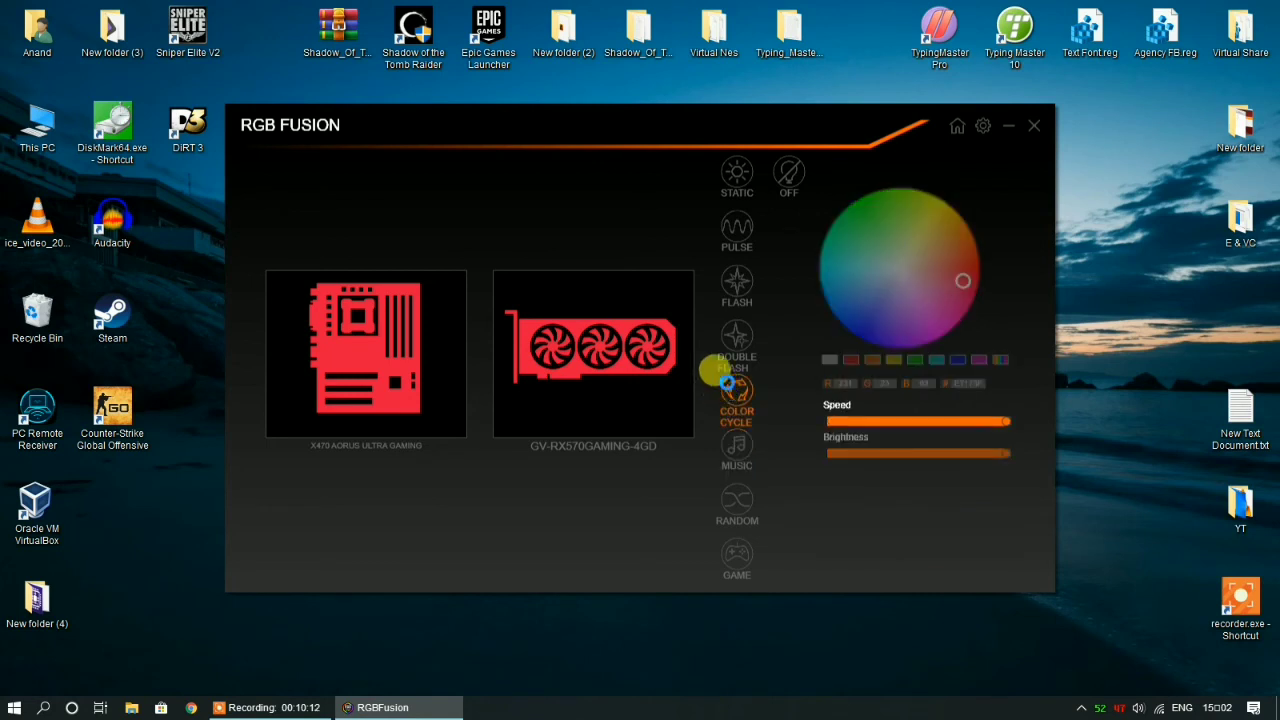
left_click(734, 450)
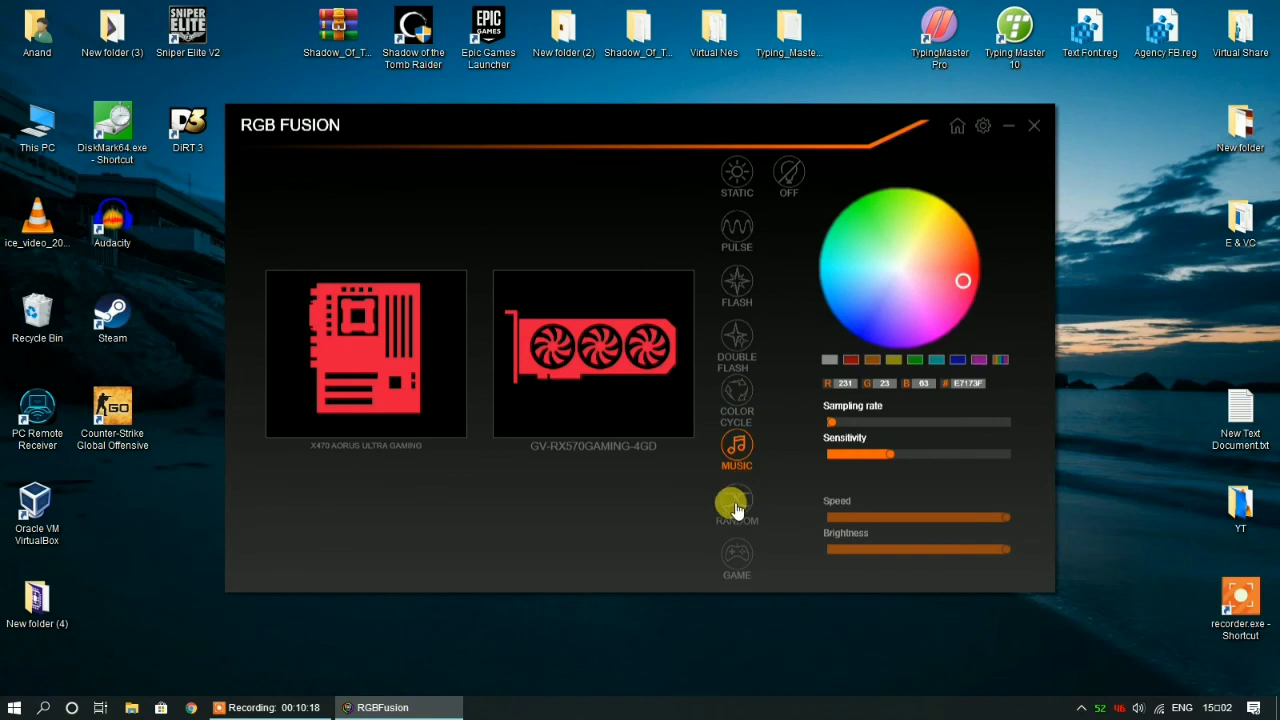